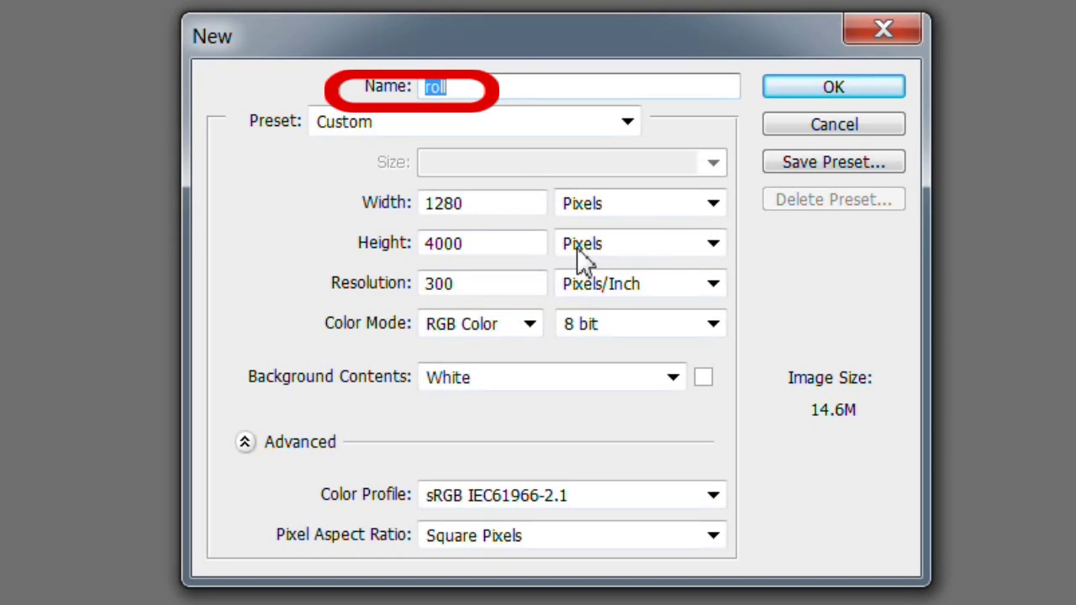
# Step: Set the new document's Background Contents to Other with the near-black colour 030000
pyautogui.click(674, 383)
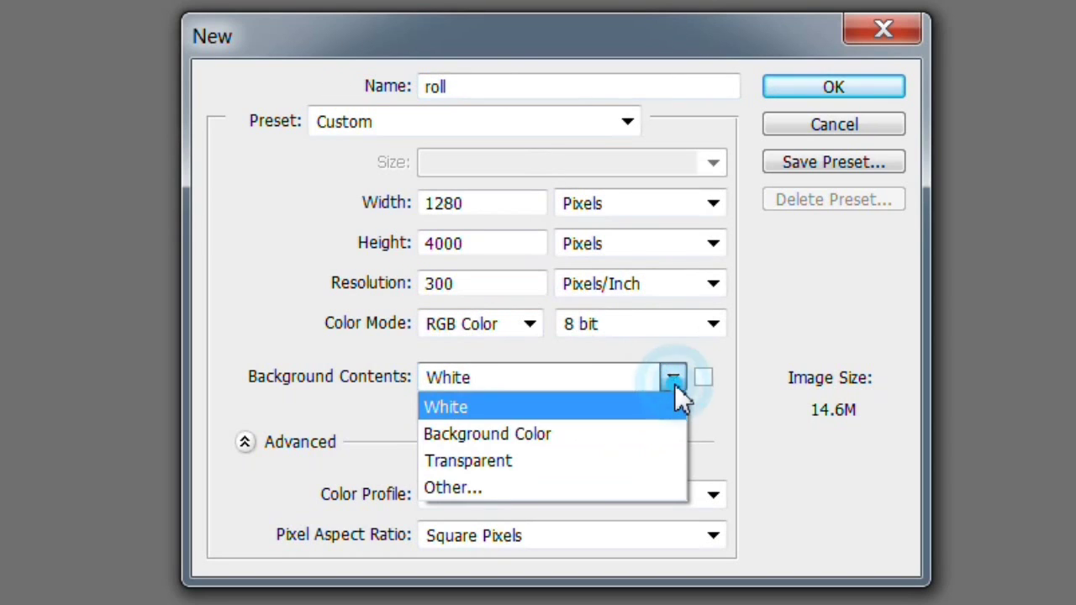
pyautogui.click(588, 495)
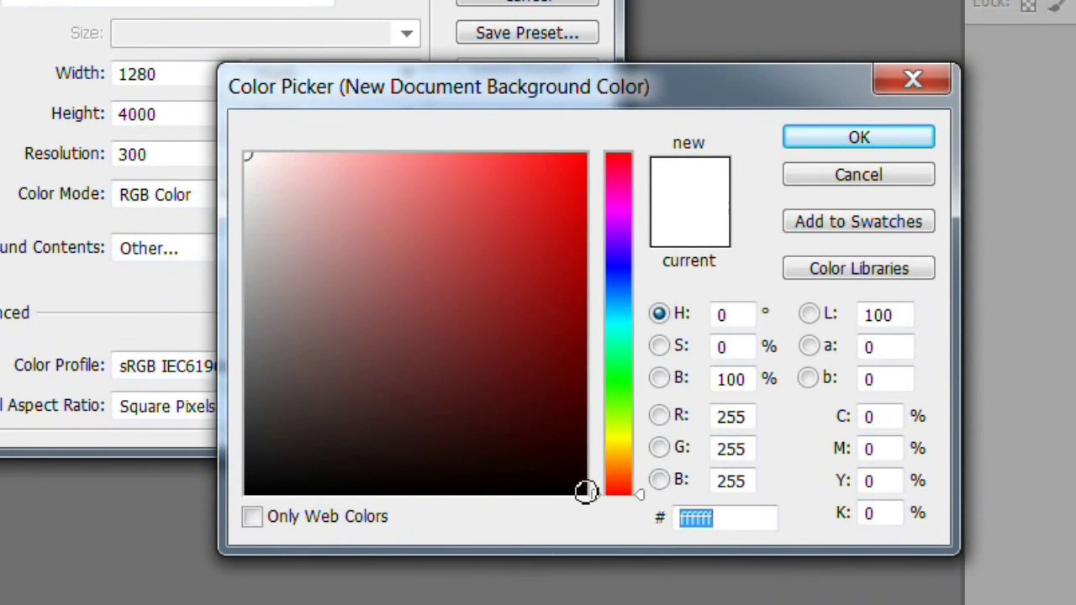
pyautogui.click(582, 491)
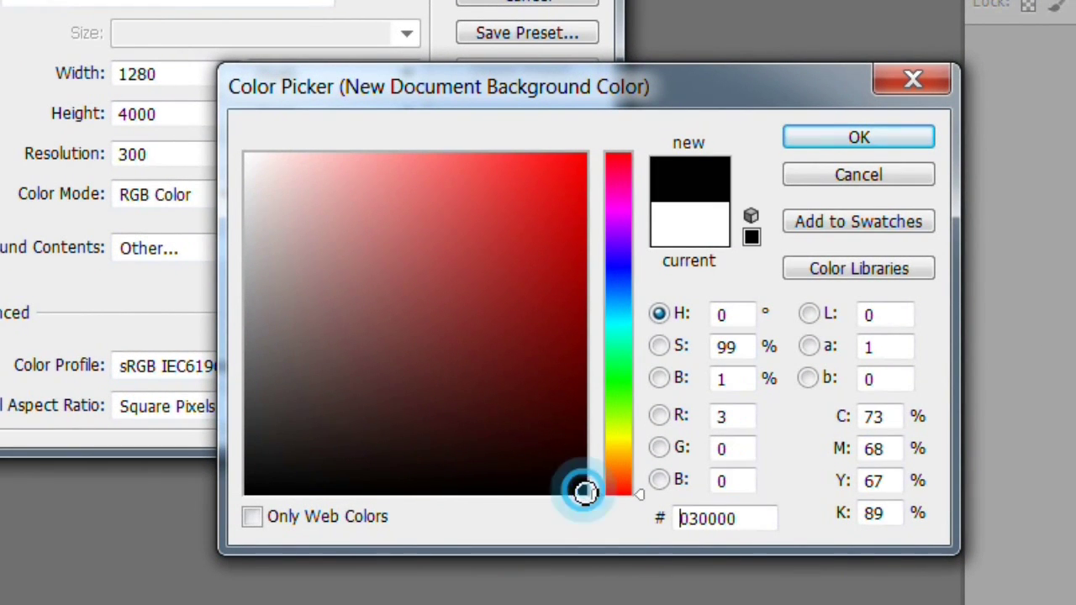
pyautogui.click(860, 137)
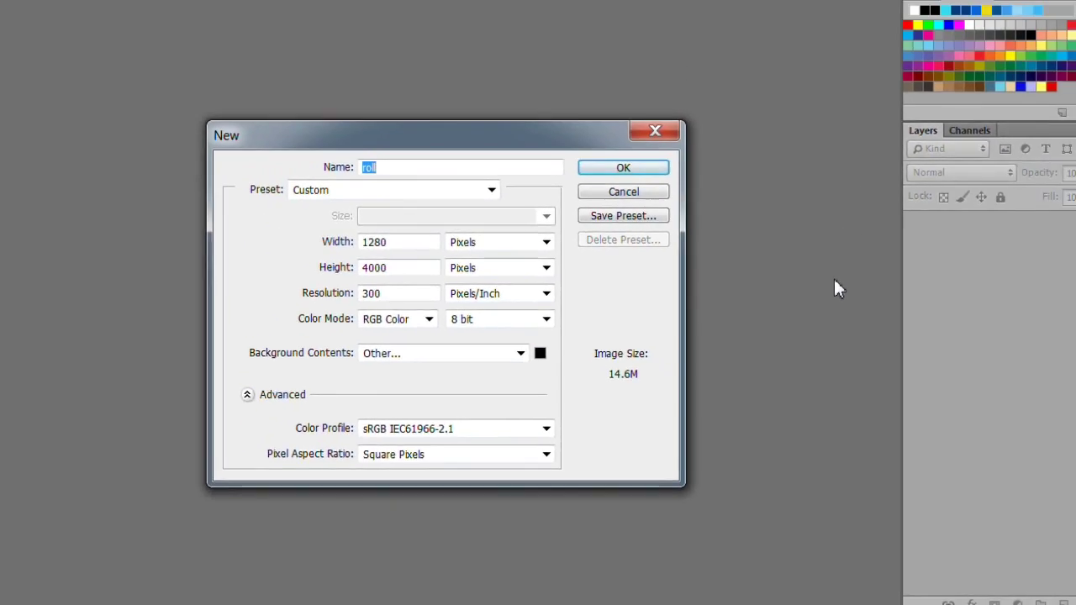
# Step: Create the black document and add a horizontal guide at 720 px
pyautogui.press('Return')
pyautogui.click(400, 40)
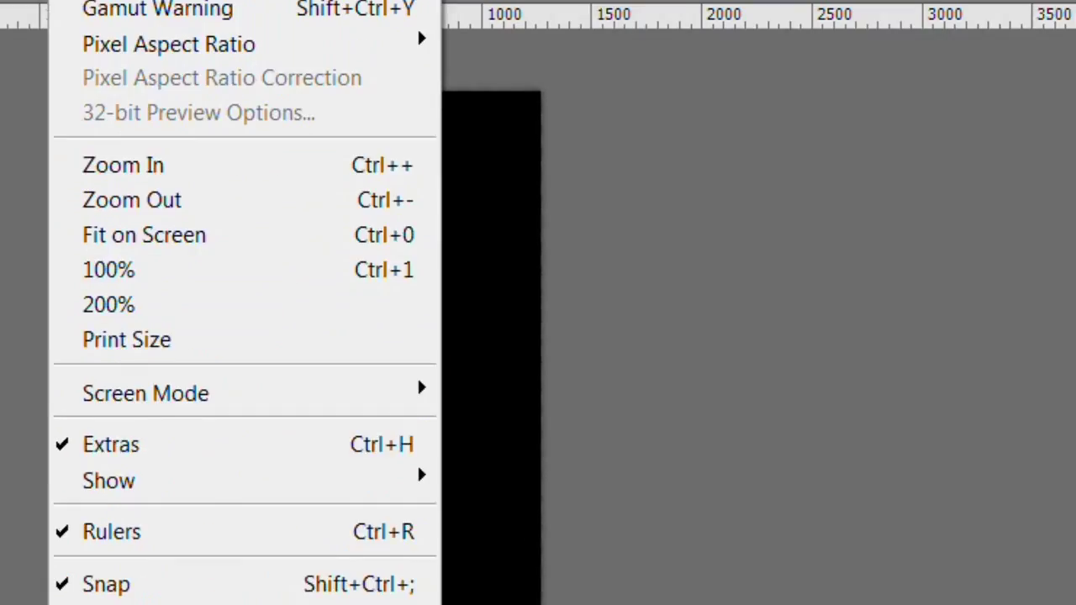
pyautogui.click(432, 451)
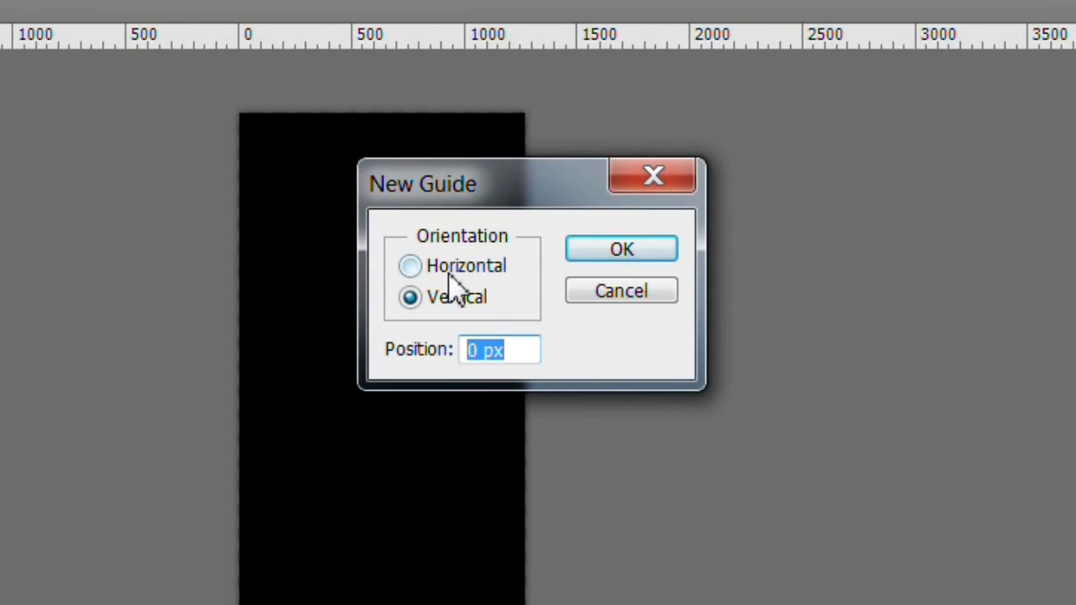
pyautogui.click(410, 267)
pyautogui.doubleClick(465, 351)
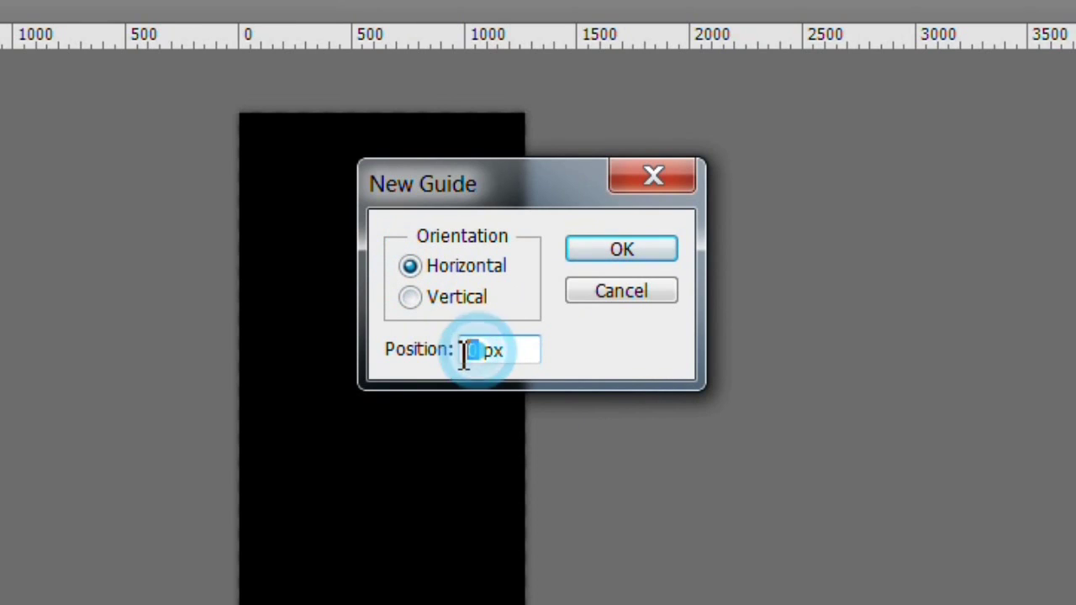
pyautogui.write('72')
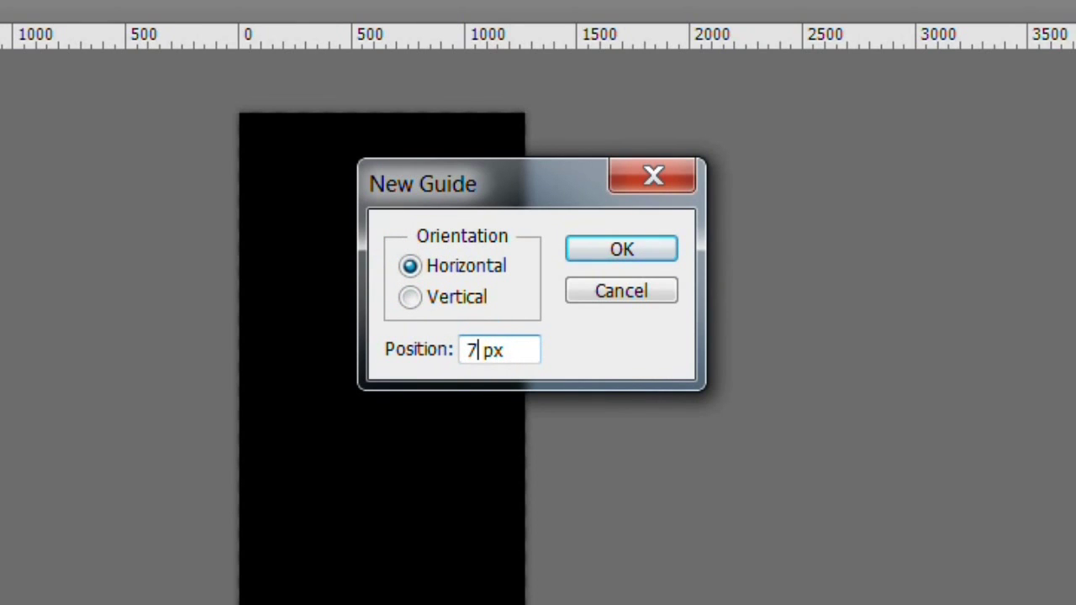
pyautogui.click(626, 252)
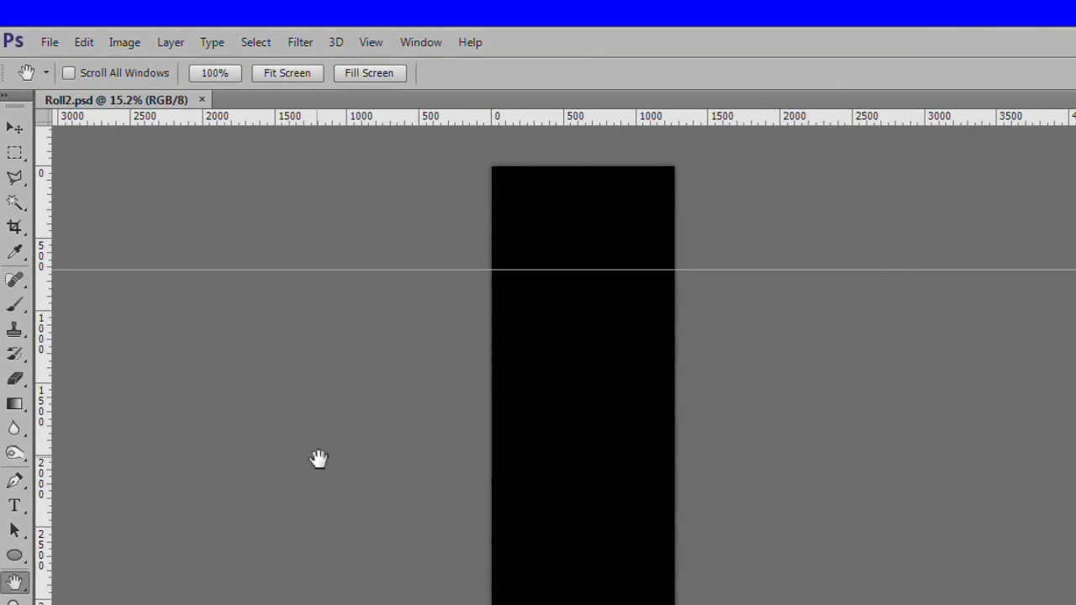
# Step: Switch to the Horizontal Type tool for the credits text
pyautogui.press('t')
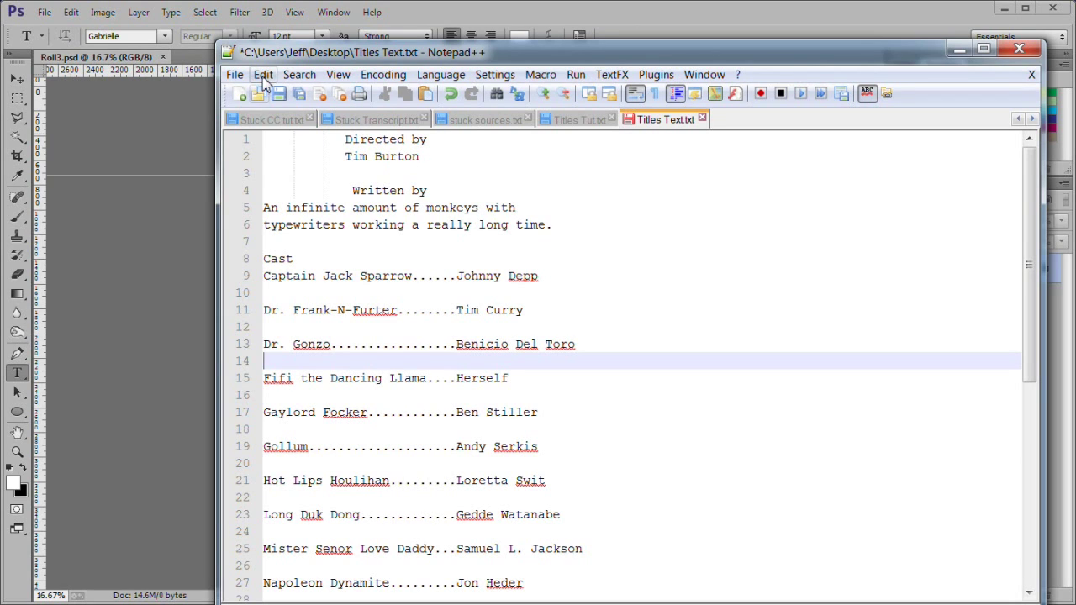
# Step: Copy all the text in Titles Text.txt, then close Notepad++
pyautogui.click(263, 75)
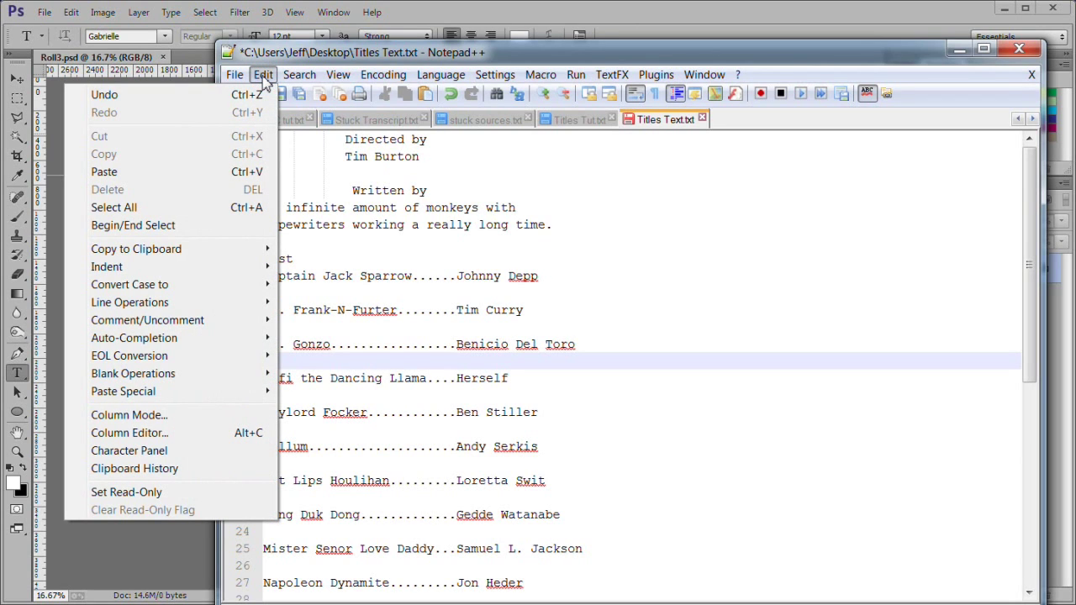
pyautogui.click(202, 210)
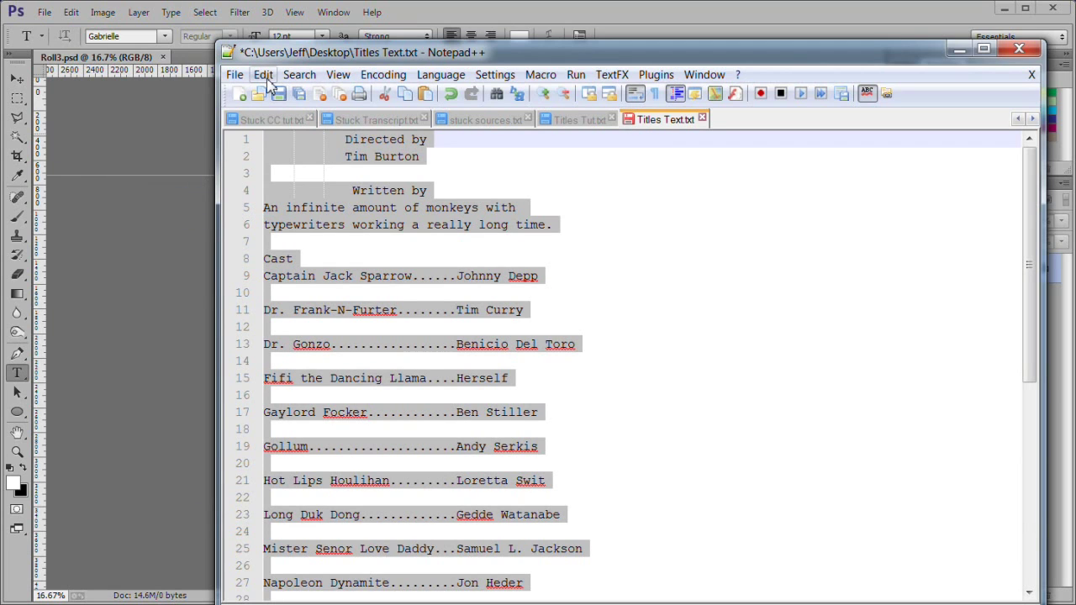
pyautogui.click(263, 75)
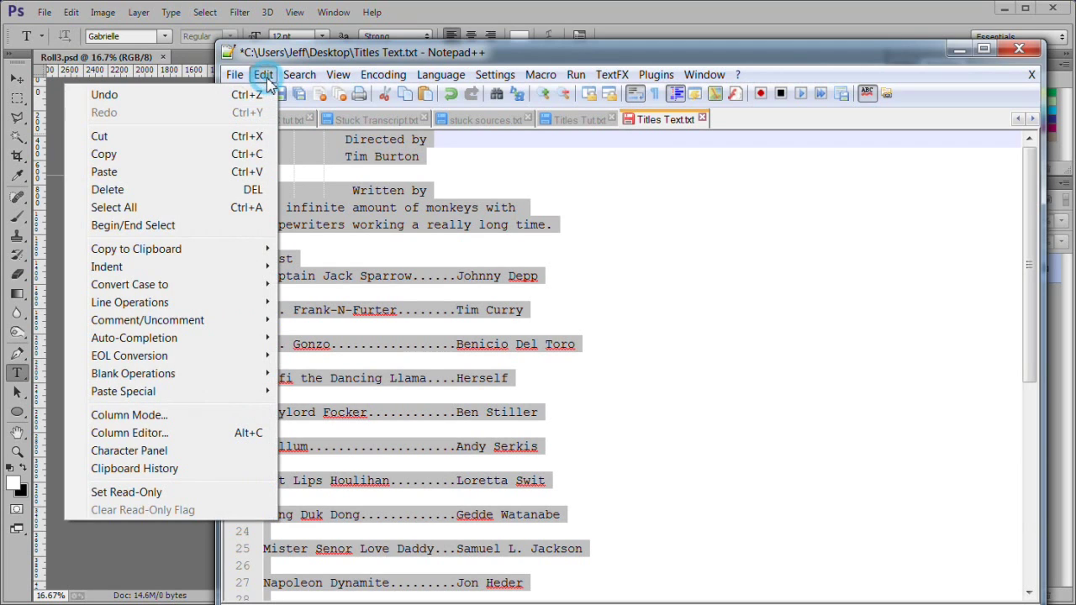
pyautogui.click(176, 157)
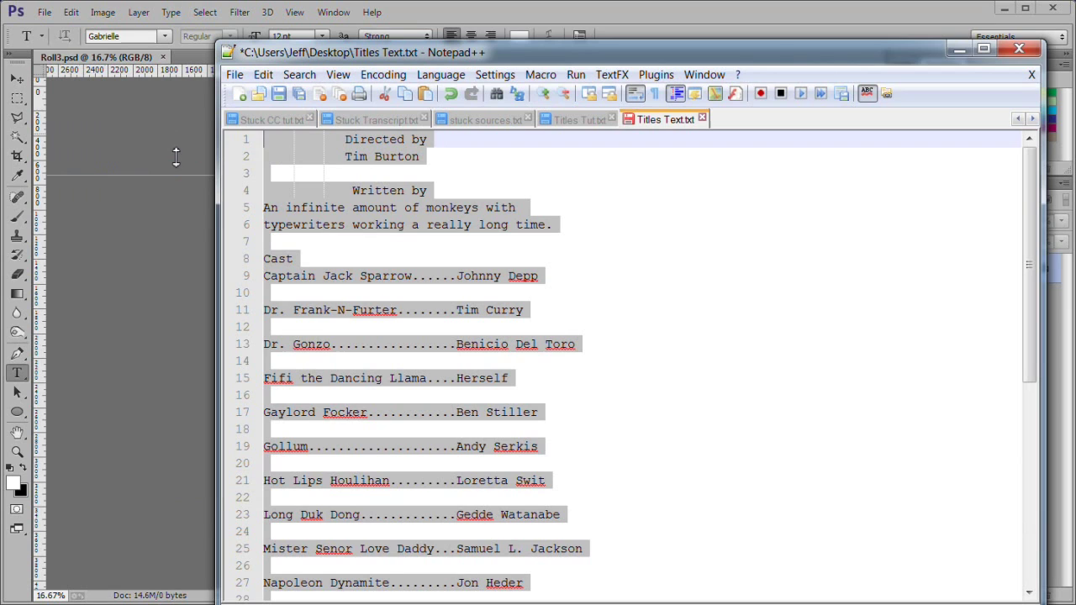
pyautogui.click(1020, 51)
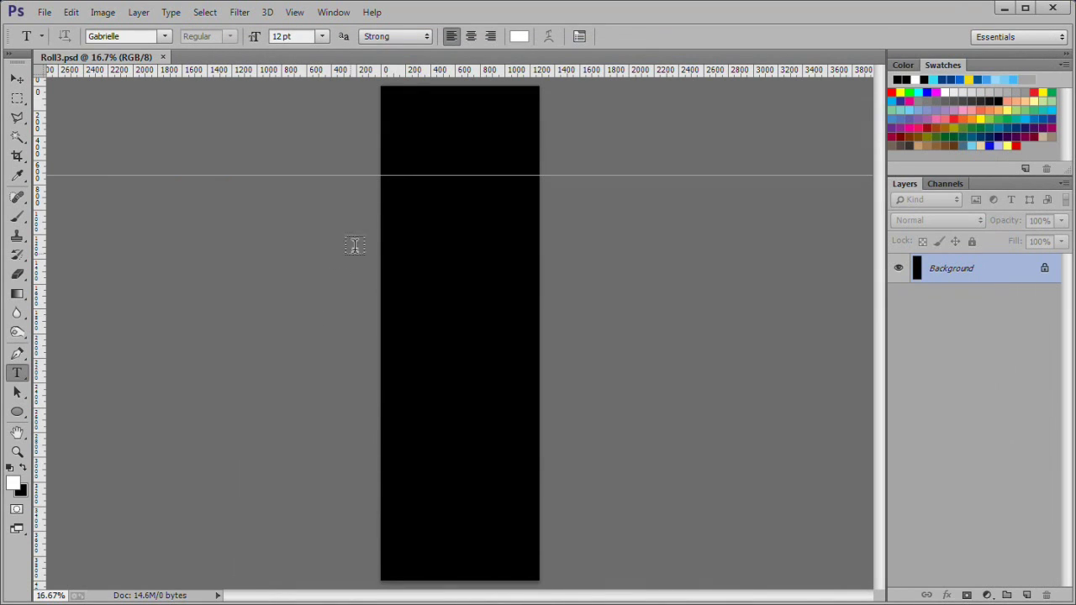
# Step: Paste the credits into a text box drawn below the guide and commit the text
pyautogui.moveTo(385, 178); pyautogui.dragTo(537, 575)
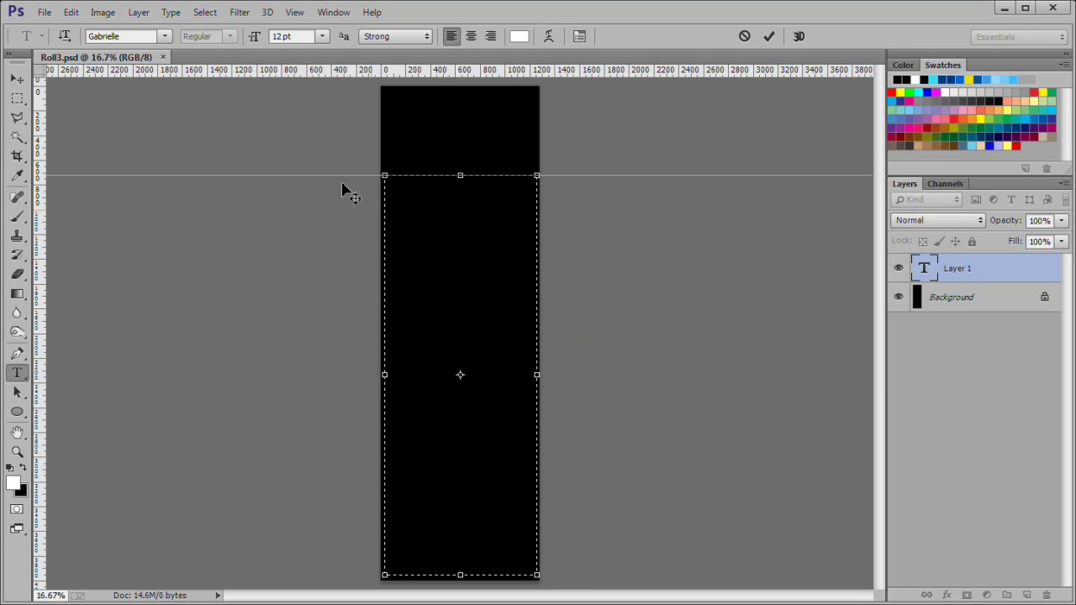
pyautogui.click(65, 11)
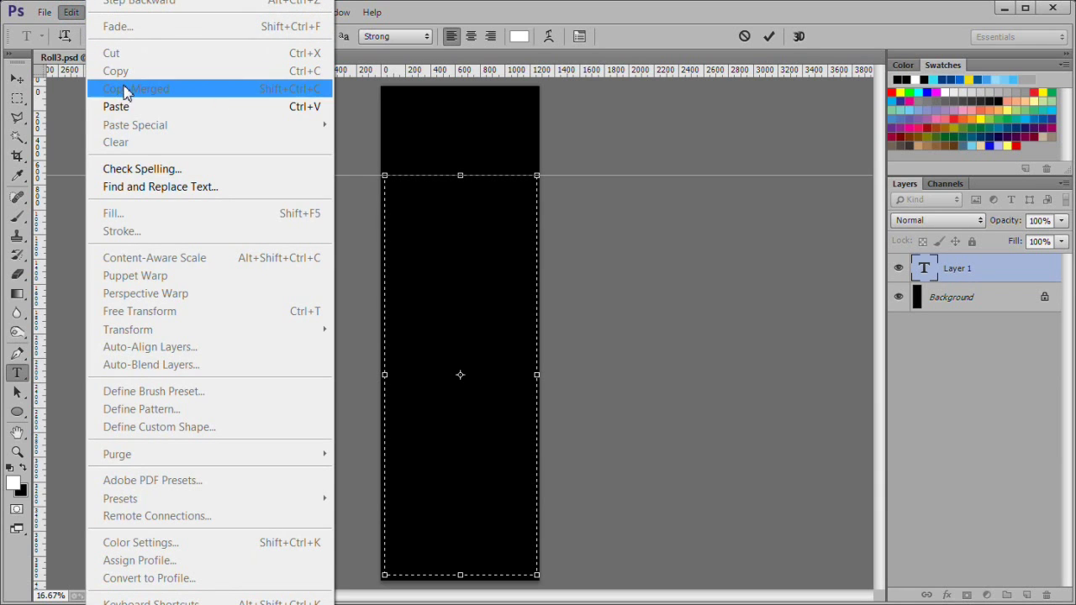
pyautogui.click(138, 106)
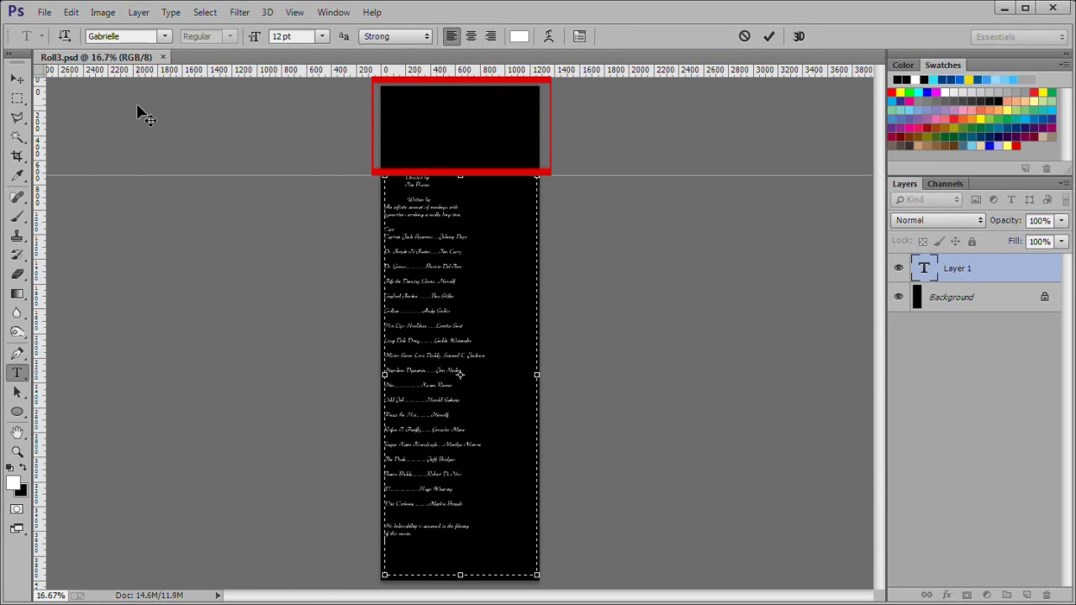
pyautogui.click(770, 36)
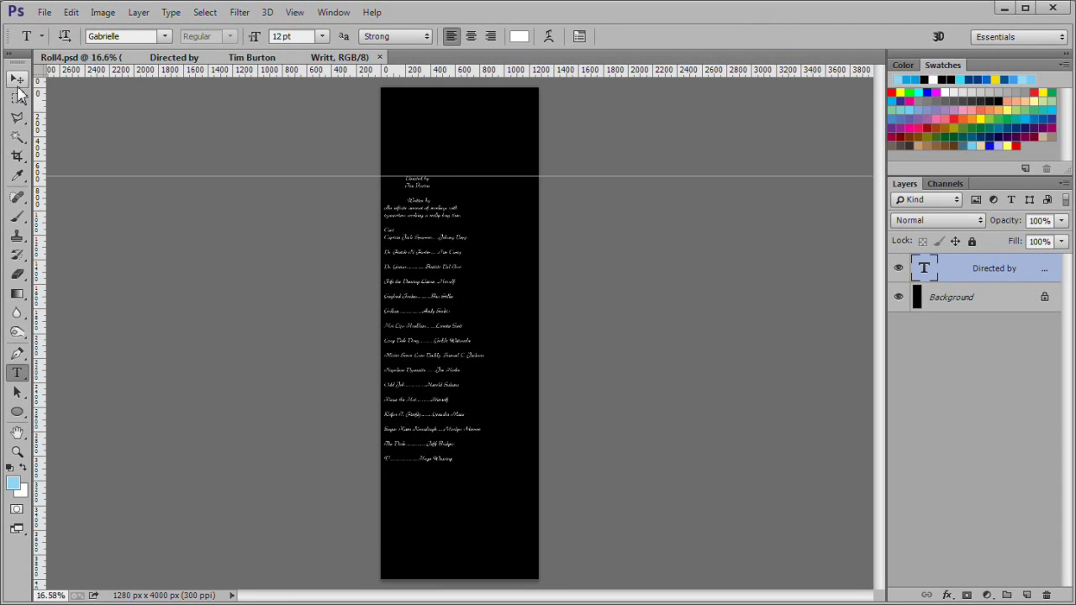
# Step: Nudge the 'Directed by' text layer slightly to the right
pyautogui.click(17, 84)
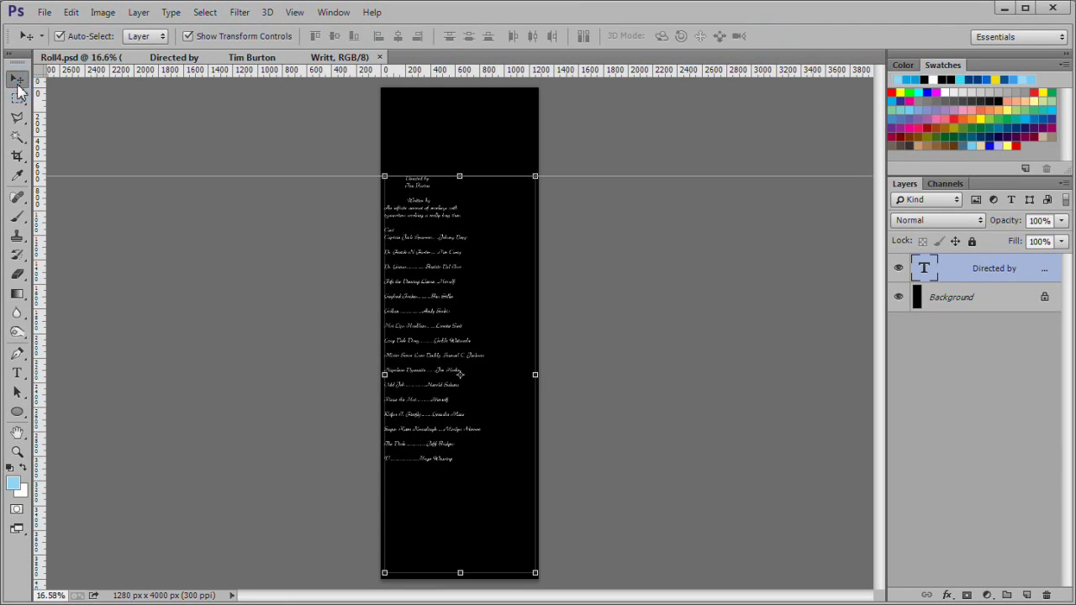
pyautogui.hotkey('shift', 'Right')
pyautogui.hotkey('shift', 'Right')
pyautogui.hotkey('shift', 'Right')
pyautogui.hotkey('shift', 'Right')
pyautogui.hotkey('shift', 'Right')
pyautogui.hotkey('shift', 'Right')
pyautogui.hotkey('shift', 'Right')
pyautogui.hotkey('shift', 'Right')
pyautogui.hotkey('shift', 'Right')
pyautogui.hotkey('shift', 'Right')
pyautogui.hotkey('shift', 'Right')
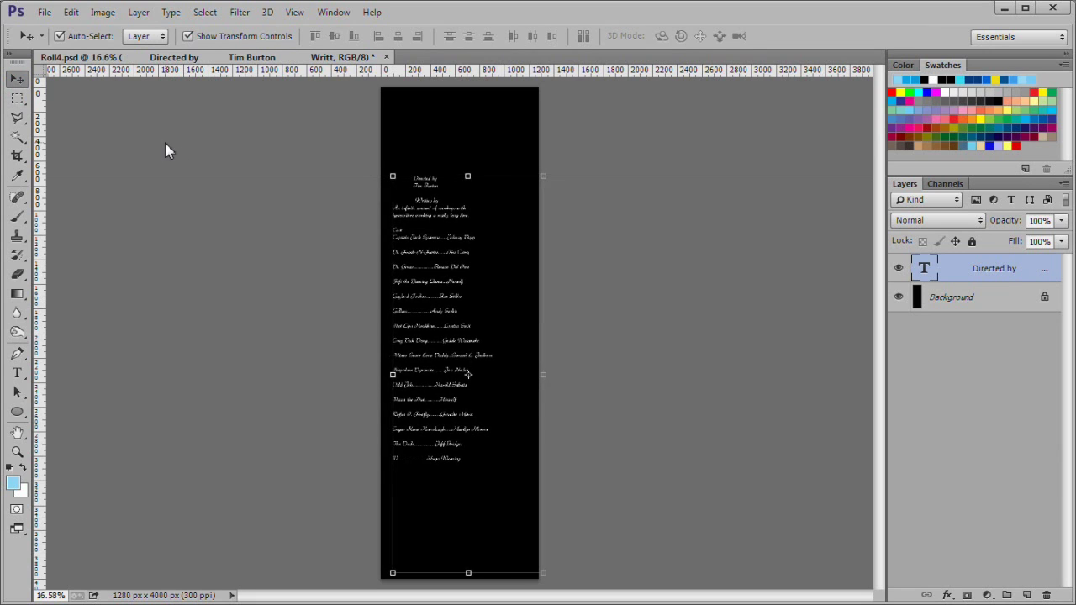
pyautogui.hotkey('shift', 'Right')
pyautogui.hotkey('shift', 'Right')
pyautogui.hotkey('shift', 'Right')
pyautogui.hotkey('shift', 'Right')
pyautogui.hotkey('shift', 'Right')
pyautogui.hotkey('shift', 'Right')
pyautogui.hotkey('shift', 'Right')
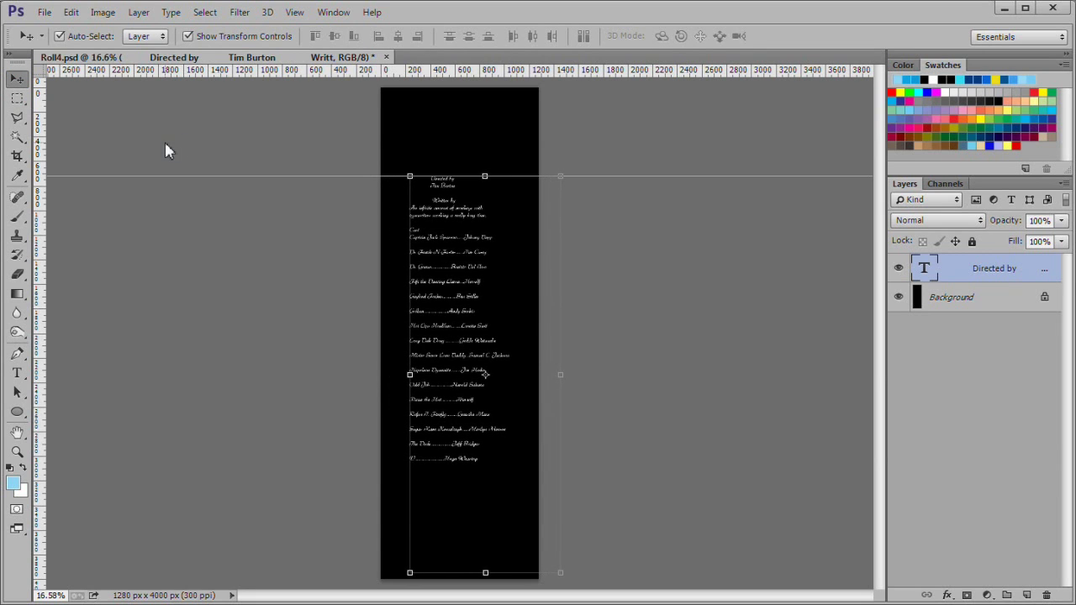
pyautogui.click(18, 432)
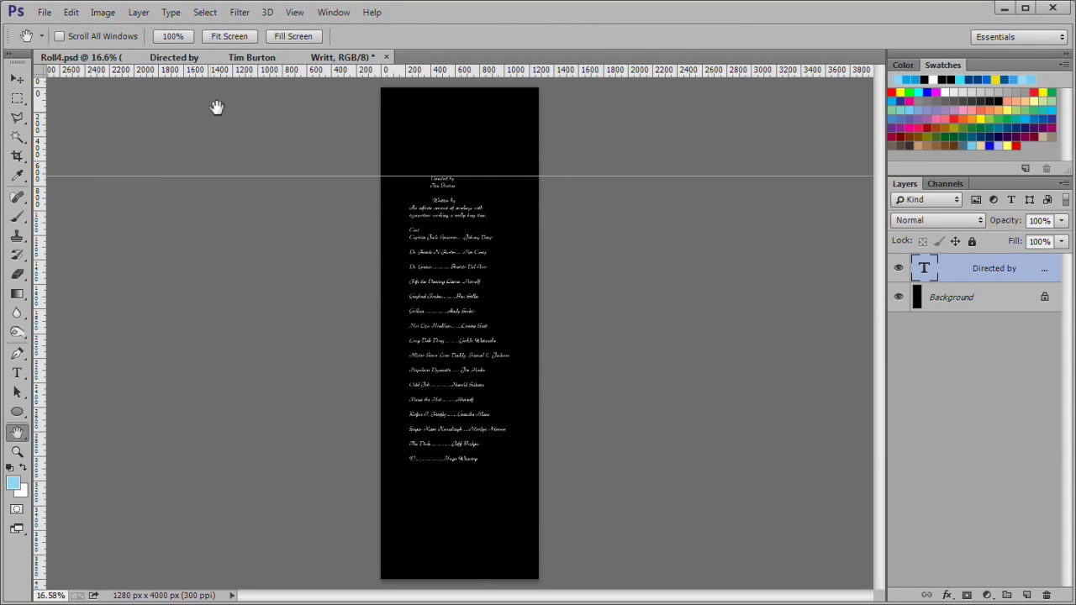
# Step: Add horizontal guides at about 3033 px and 3800 px below the credits
pyautogui.moveTo(217, 76); pyautogui.dragTo(213, 465)
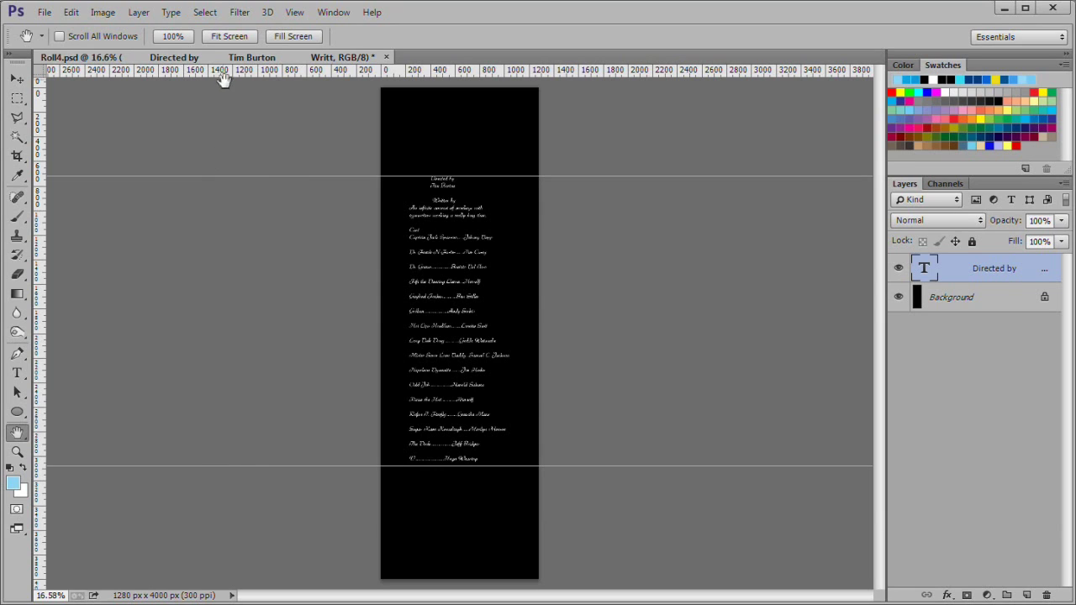
pyautogui.moveTo(202, 77); pyautogui.dragTo(198, 556)
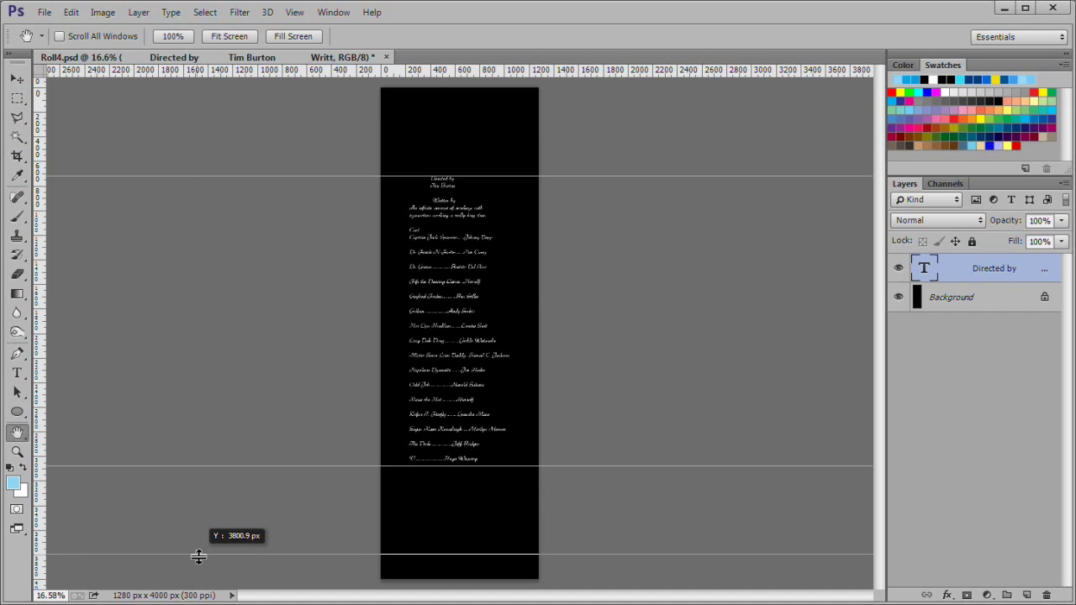
pyautogui.moveTo(198, 556); pyautogui.dragTo(198, 557)
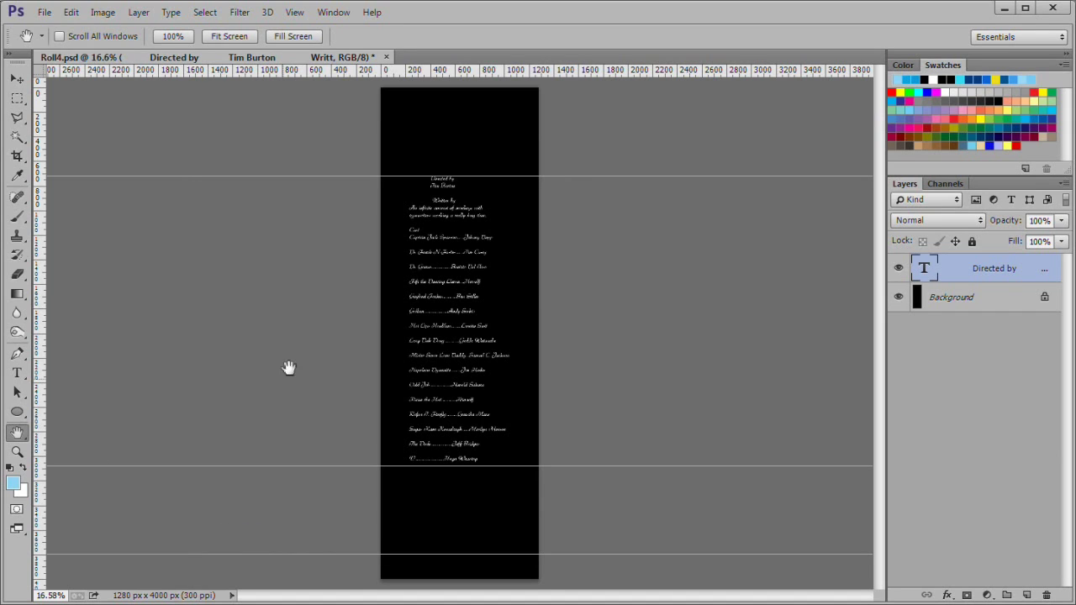
# Step: Crop the canvas from the top to the bottom guide, making it 1280 × 3801 px, then deselect
pyautogui.click(18, 99)
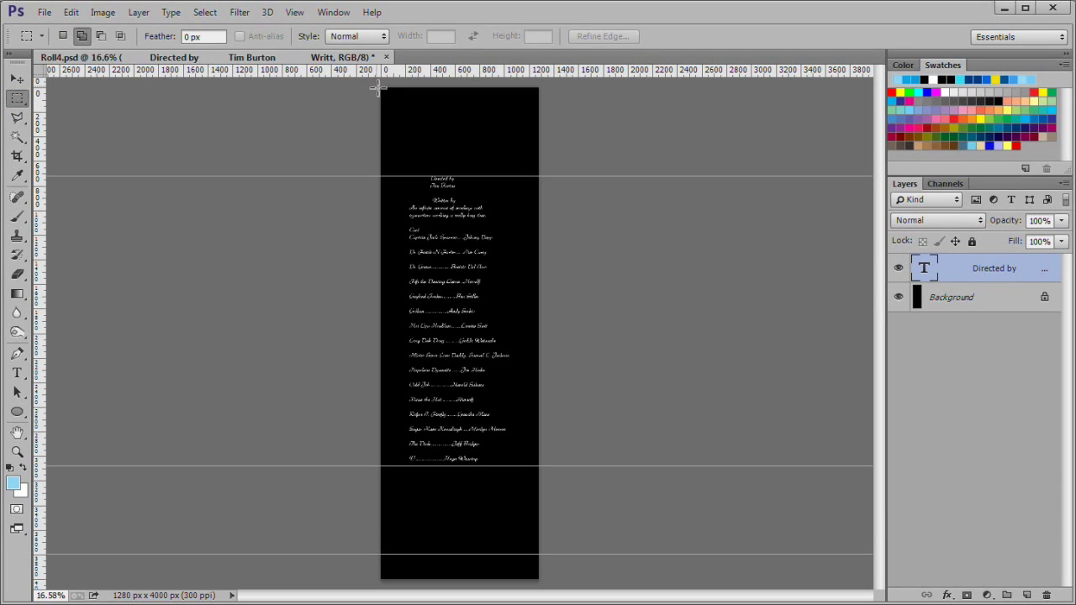
pyautogui.moveTo(379, 87); pyautogui.dragTo(541, 556)
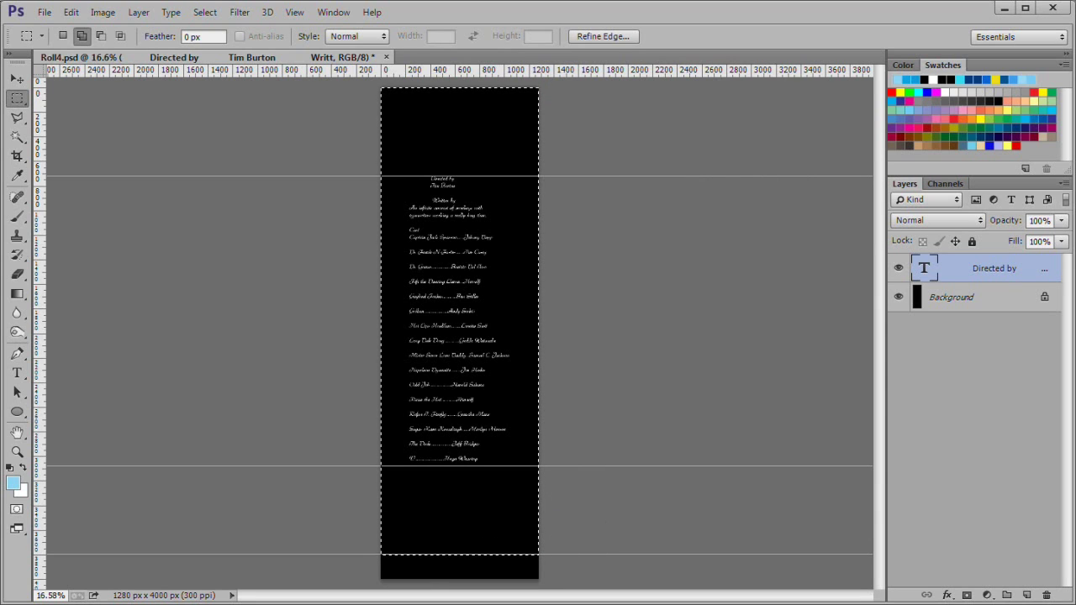
pyautogui.click(99, 12)
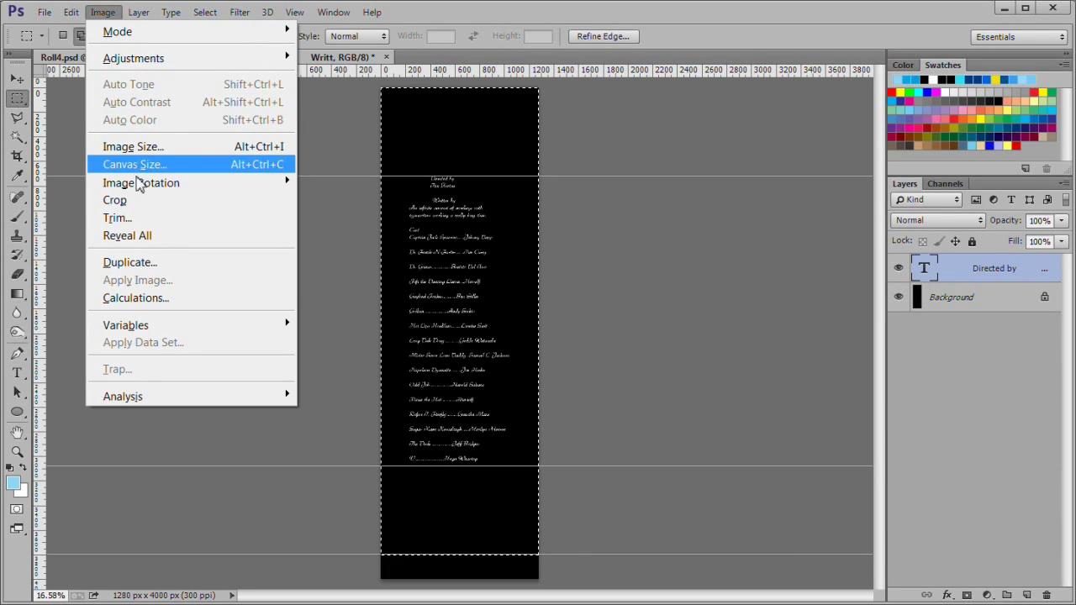
pyautogui.click(164, 205)
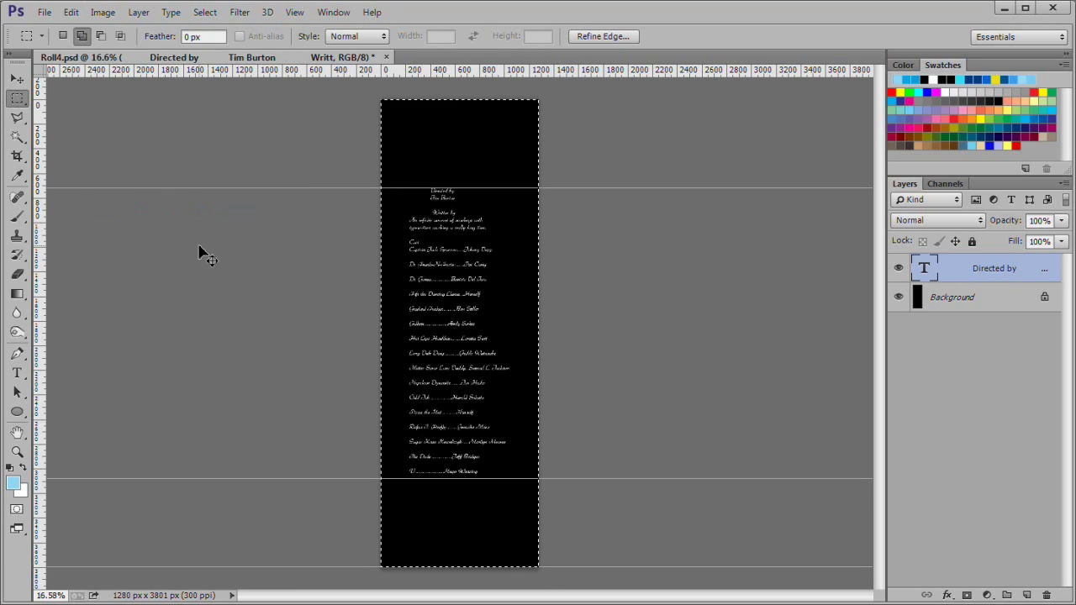
pyautogui.hotkey('ctrl', 'd')
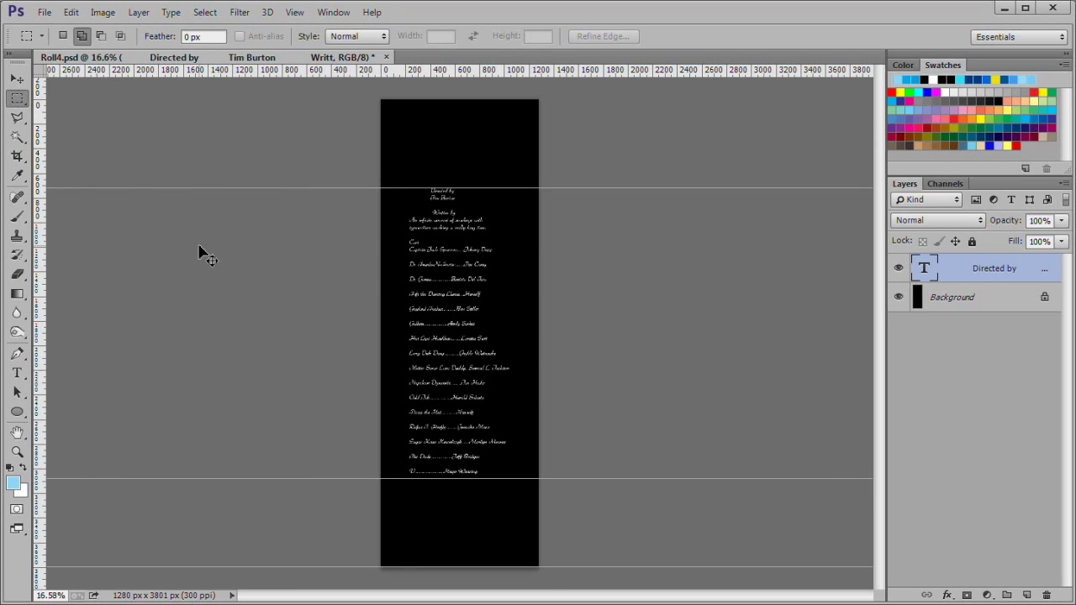
pyautogui.click(18, 434)
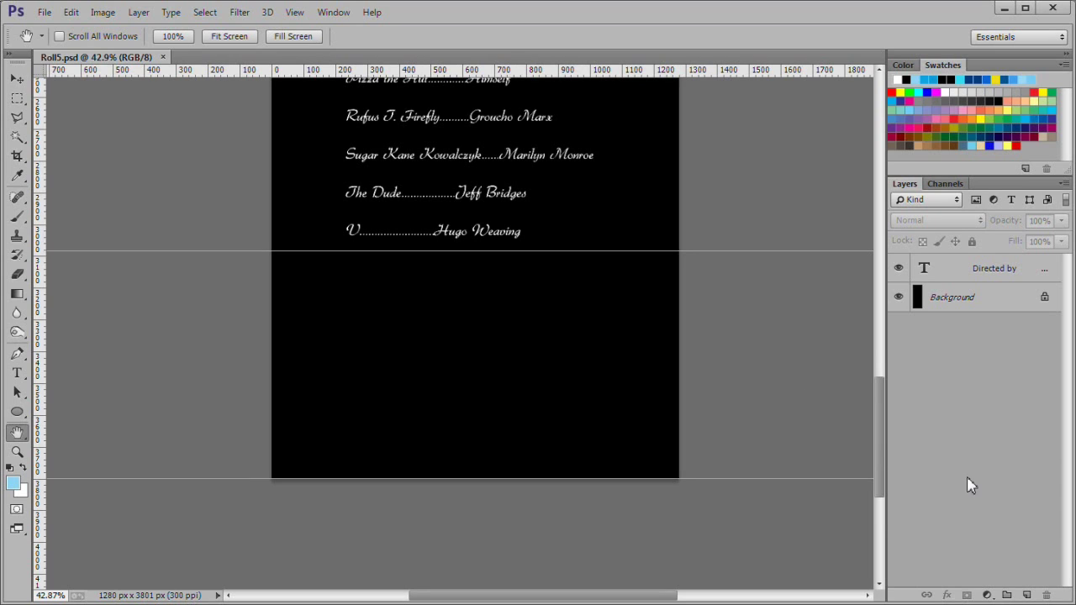
# Step: Add a new layer and set the type colour to light blue 8ED5F6
pyautogui.click(1026, 595)
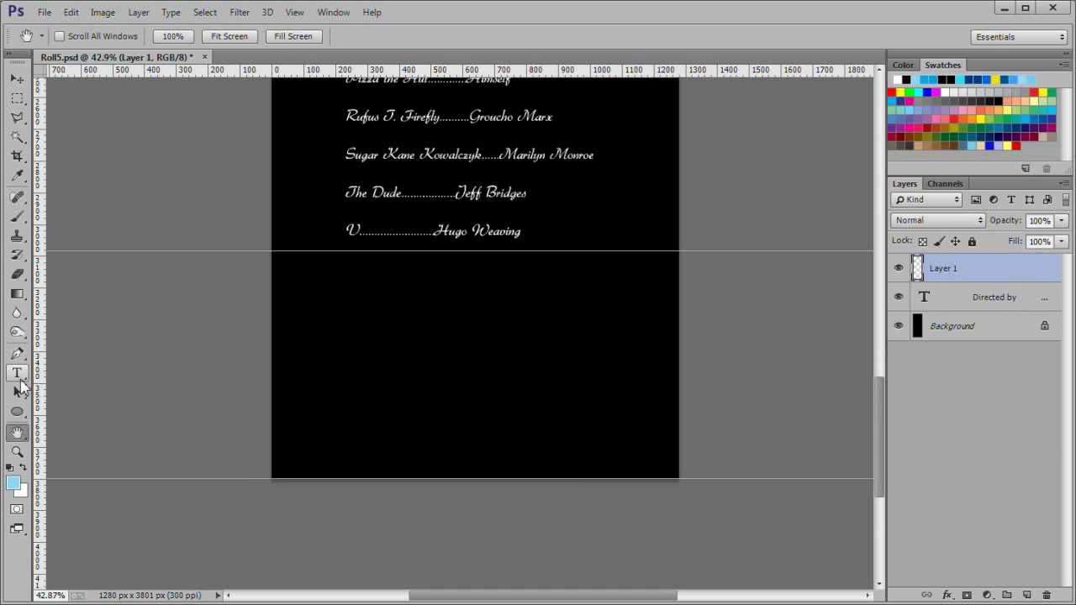
pyautogui.click(17, 375)
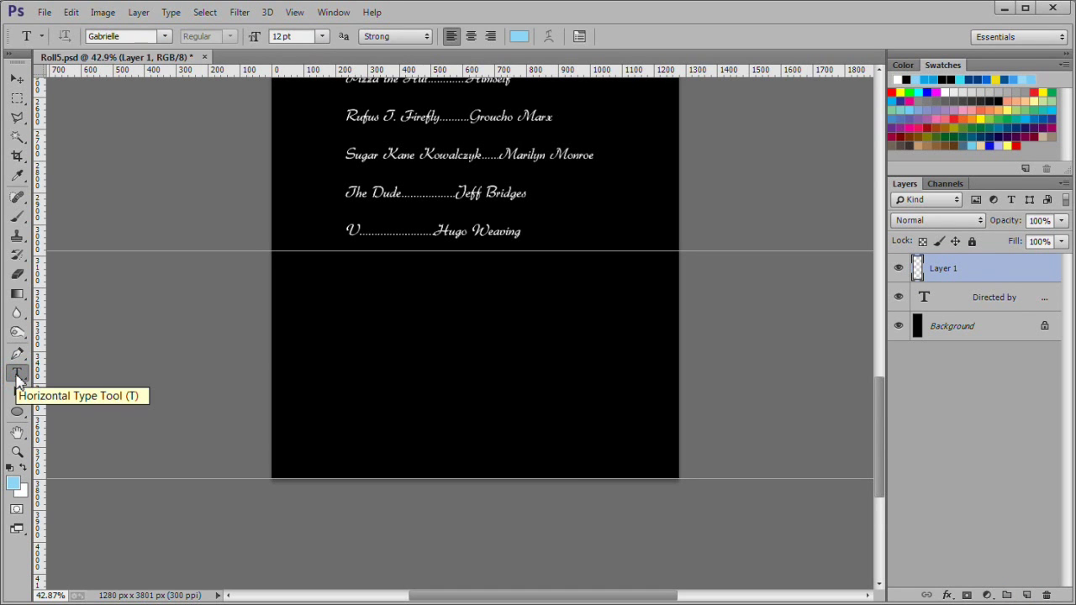
pyautogui.click(519, 36)
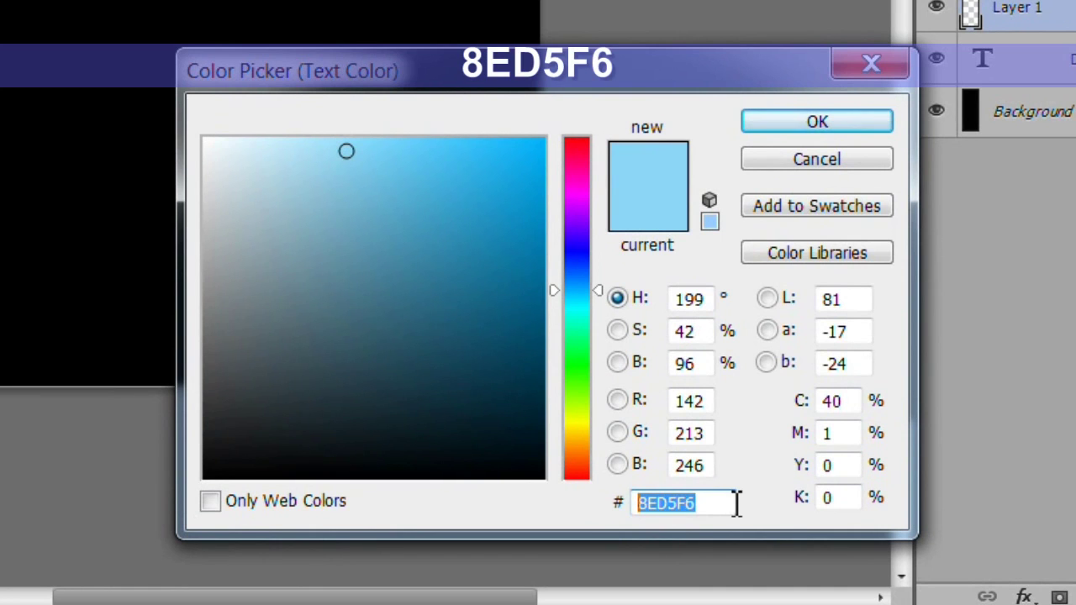
pyautogui.write('8ED5F6')
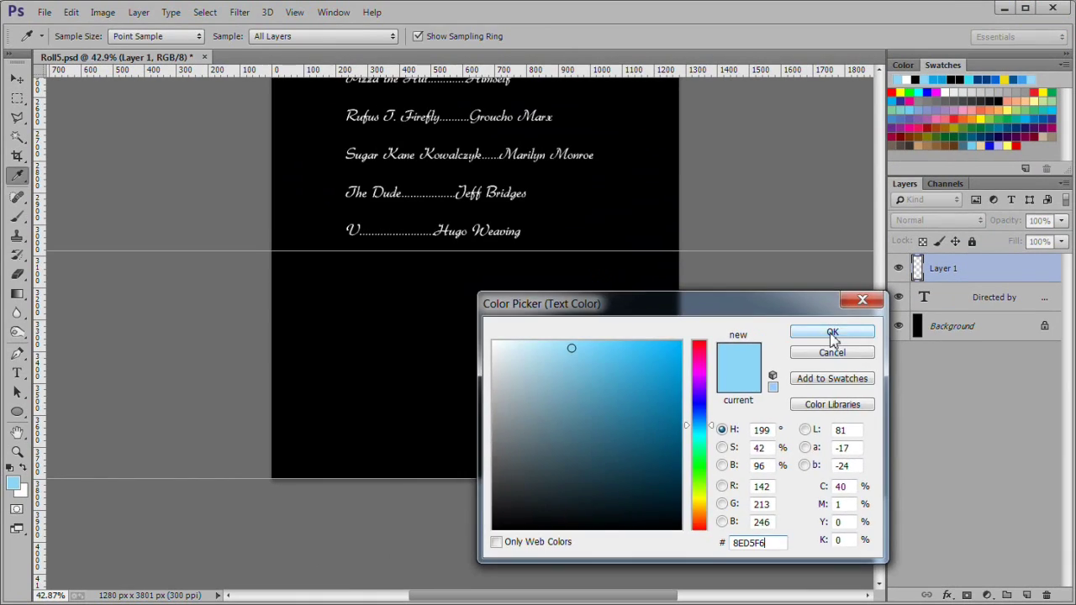
pyautogui.click(832, 333)
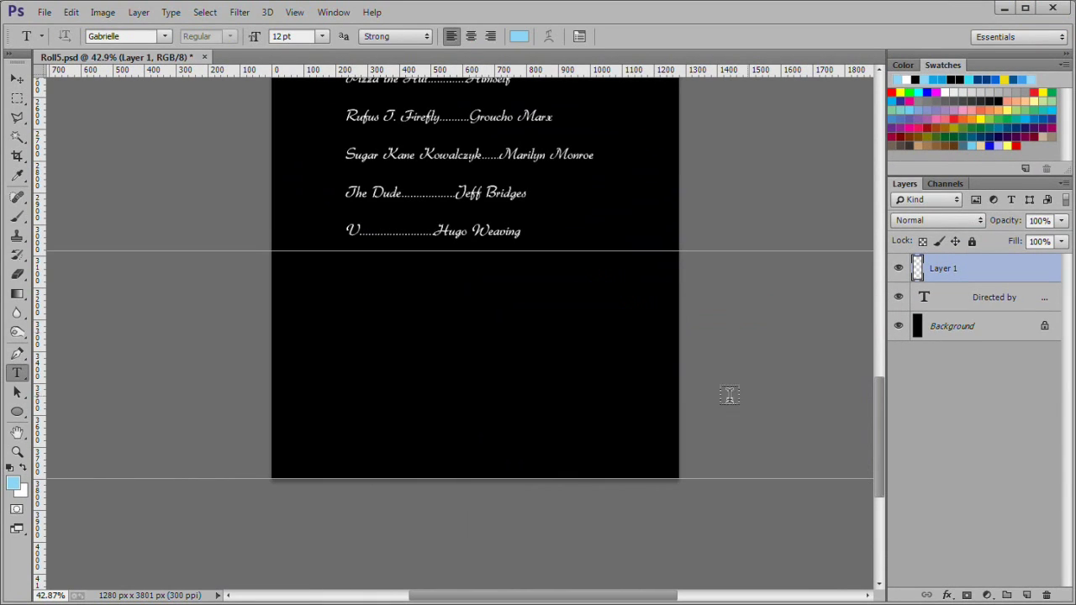
# Step: Type 'Thanks for Watching' below the last credit line and commit it
pyautogui.click(425, 351)
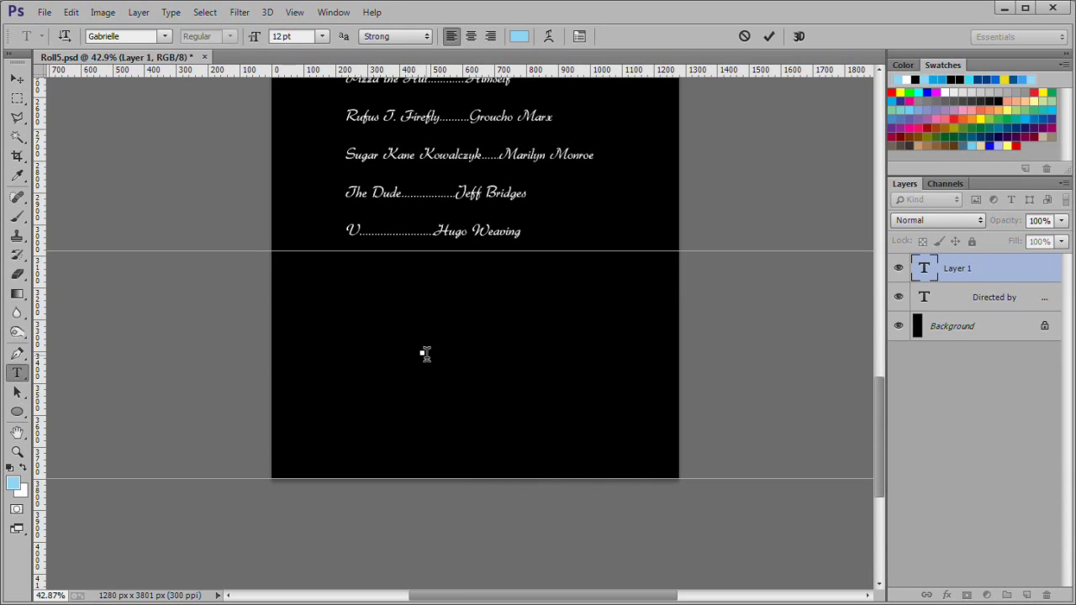
pyautogui.write('Thanks for Watching')
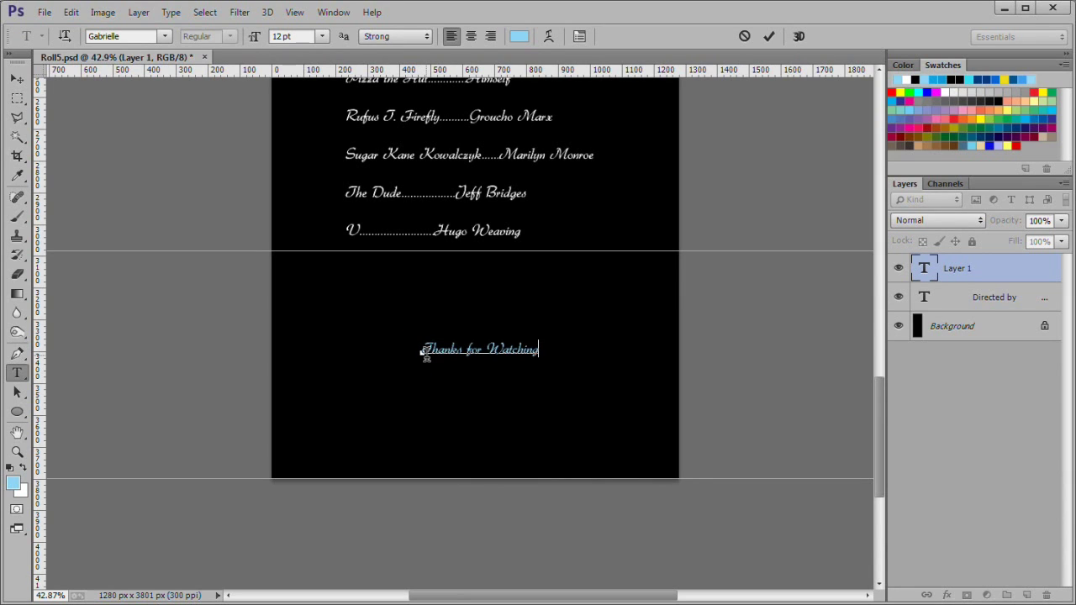
pyautogui.click(769, 38)
pyautogui.scroll(3, 584, 329)
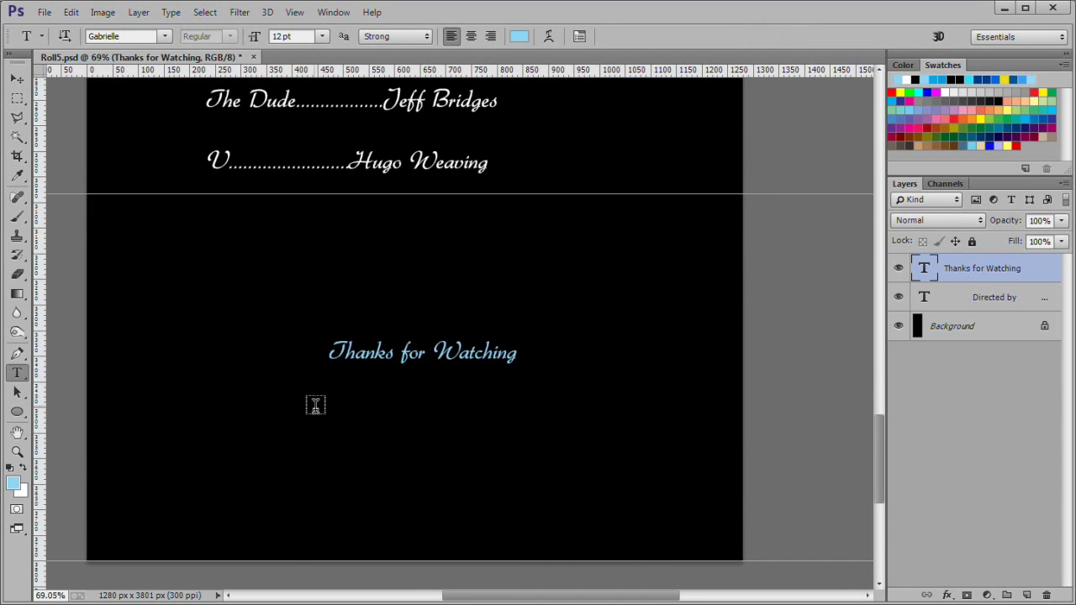
pyautogui.scroll(1, 315, 406)
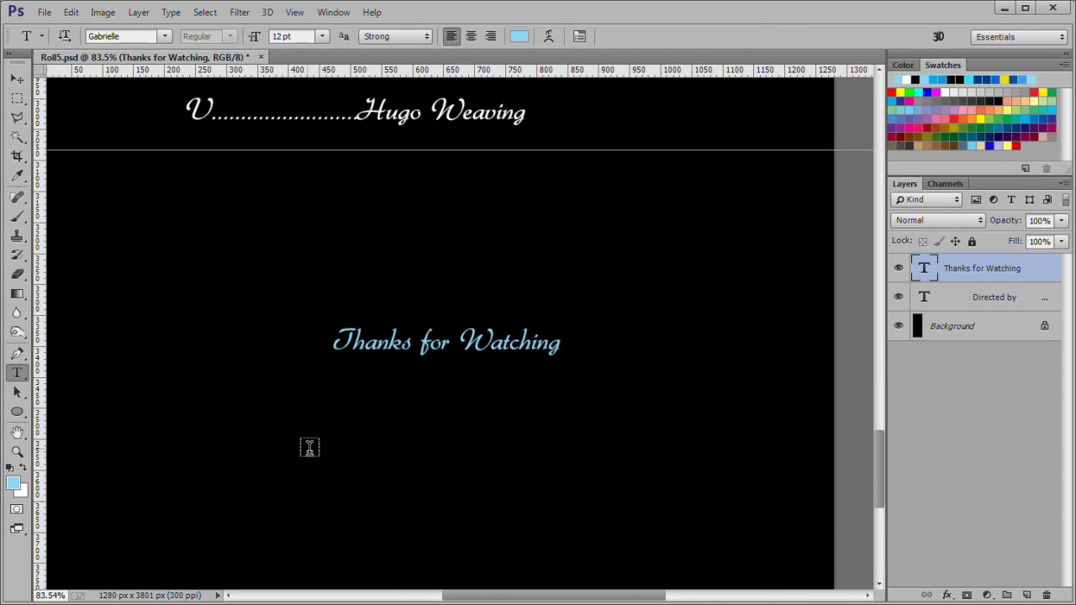
# Step: Give the thank-you text a 2BAEF1 Outer Glow: Screen, 85% opacity, 13% spread, 8 px size
pyautogui.click(947, 595)
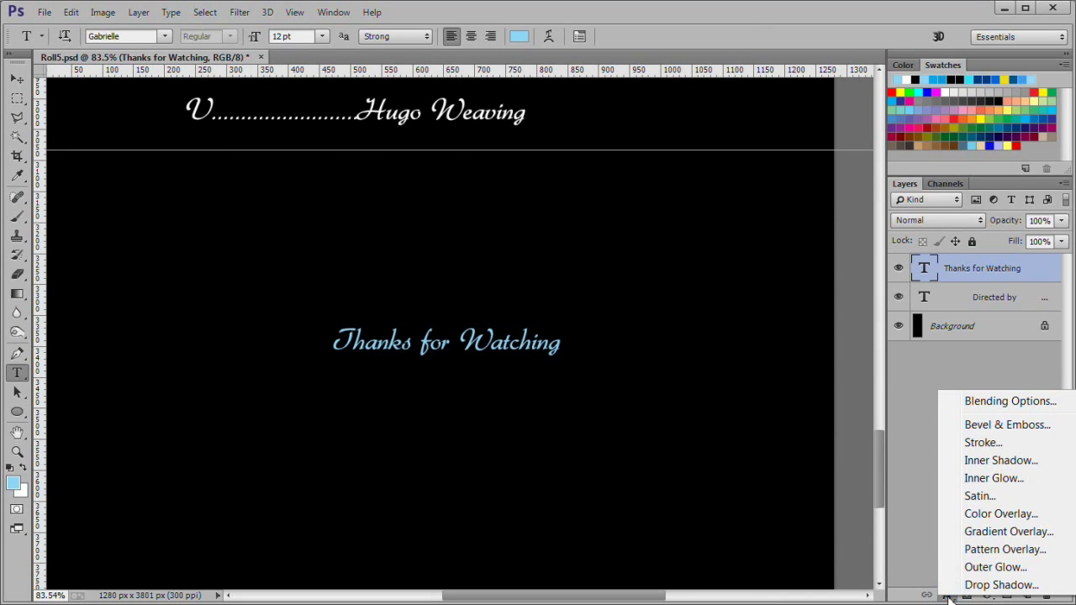
pyautogui.click(995, 566)
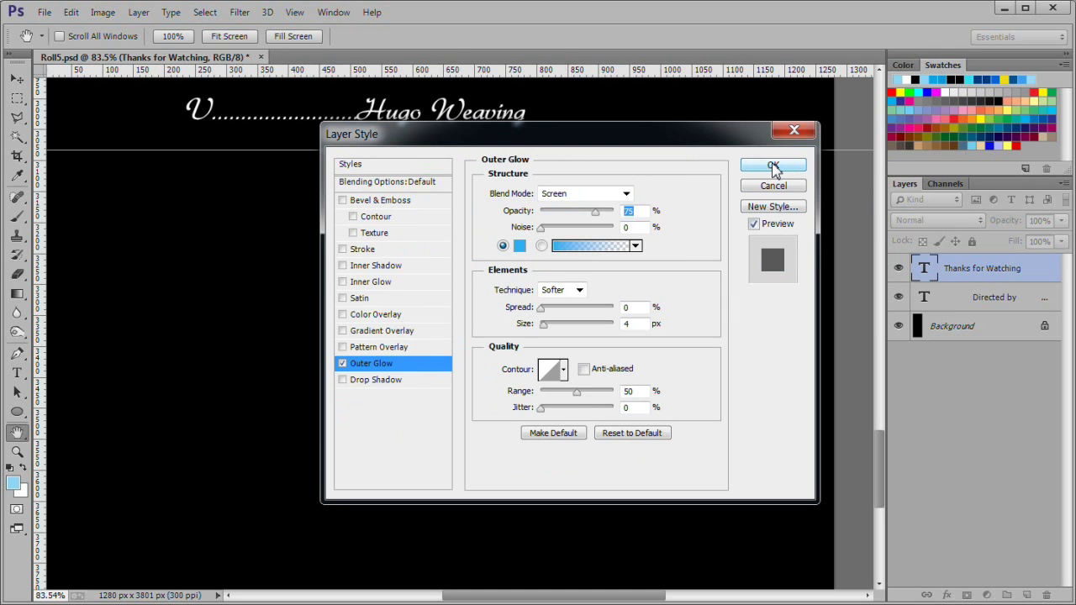
pyautogui.click(825, 92)
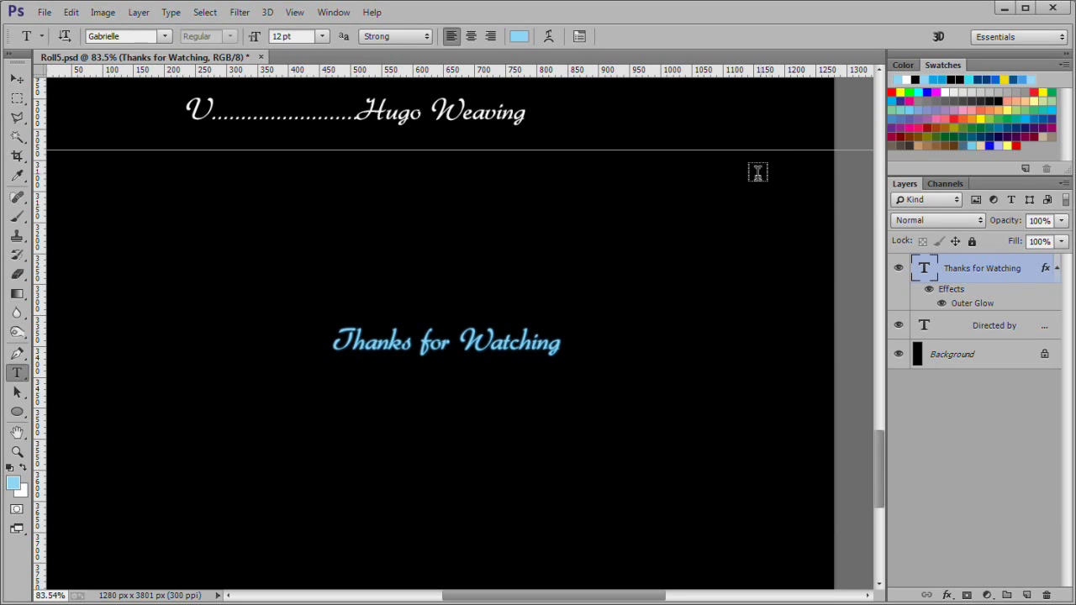
pyautogui.click(46, 16)
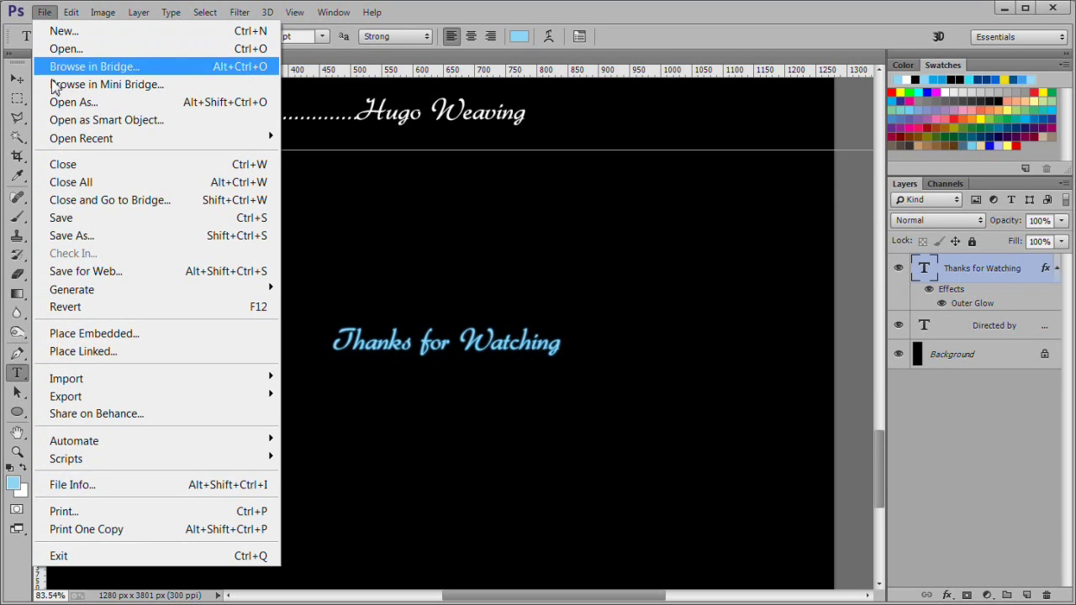
# Step: Place magical-fruit-logo embedded, scaled to about 27%, just beneath 'Thanks for Watching'
pyautogui.click(130, 333)
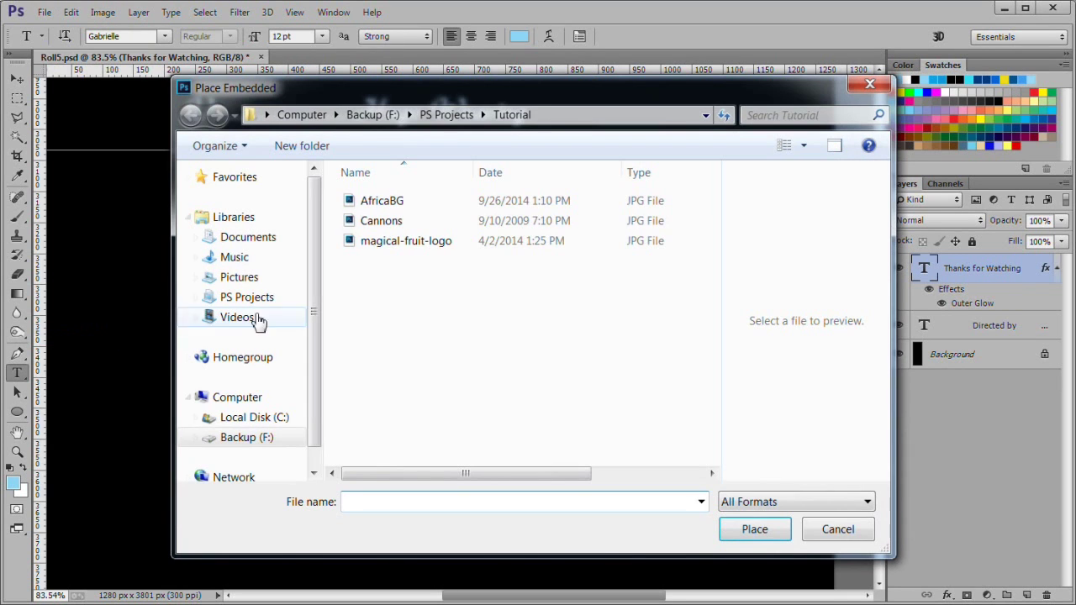
pyautogui.doubleClick(412, 242)
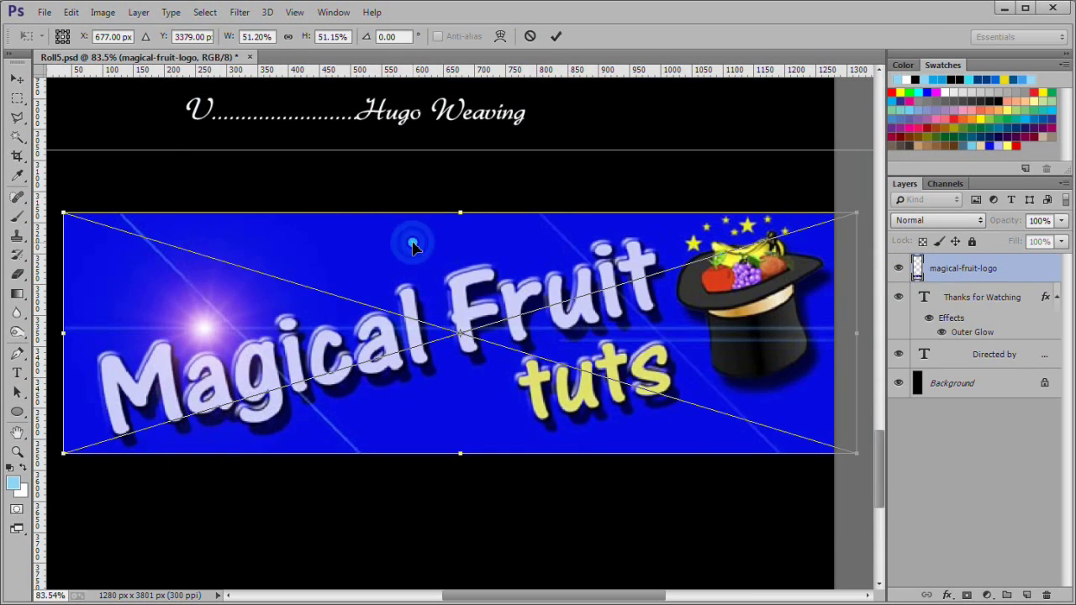
pyautogui.scroll(-2, 555, 244)
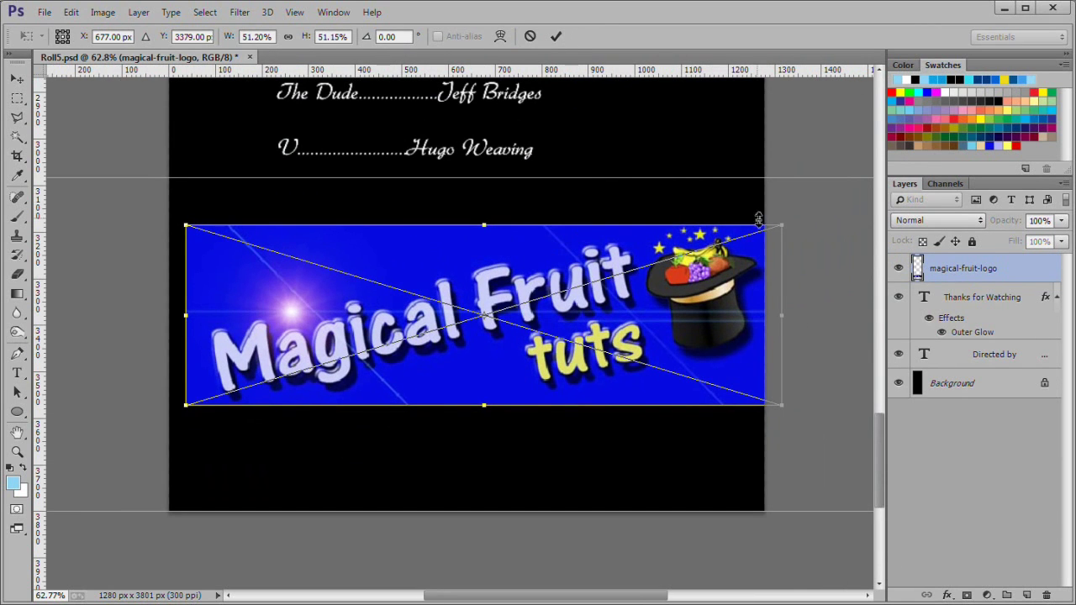
pyautogui.moveTo(783, 225); pyautogui.dragTo(663, 339)
pyautogui.moveTo(475, 336); pyautogui.dragTo(476, 435)
pyautogui.click(555, 37)
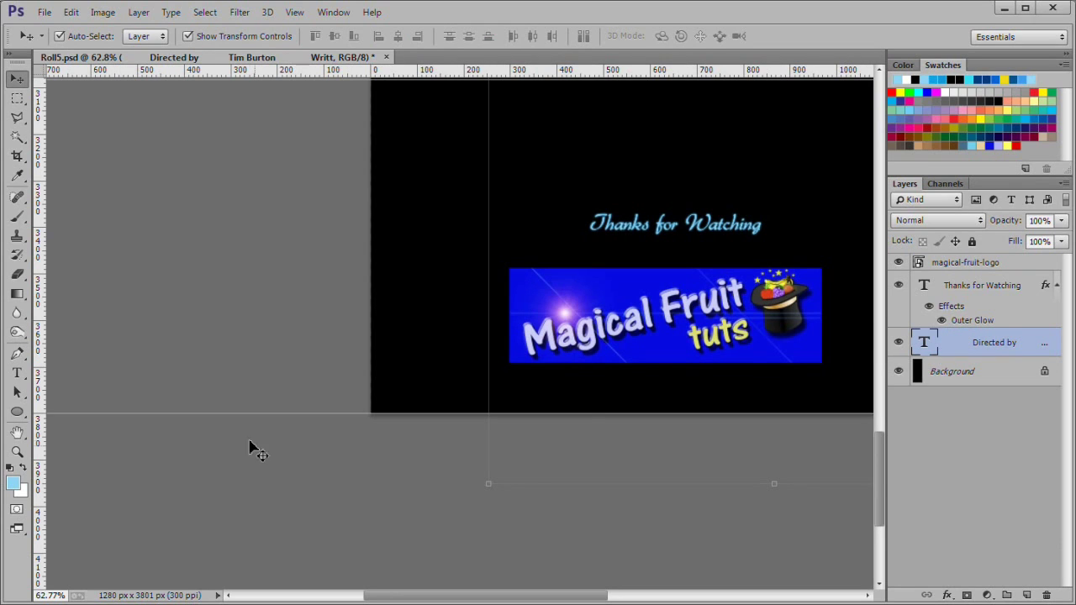
# Step: Fit the whole document on screen and nudge the credits text slightly right
pyautogui.doubleClick(17, 433)
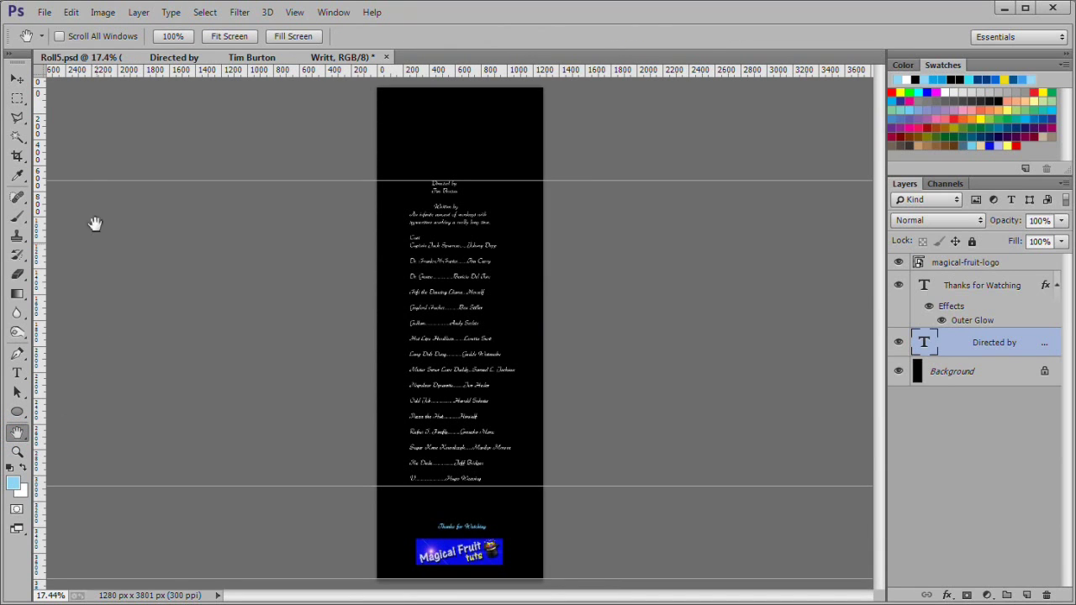
pyautogui.click(17, 79)
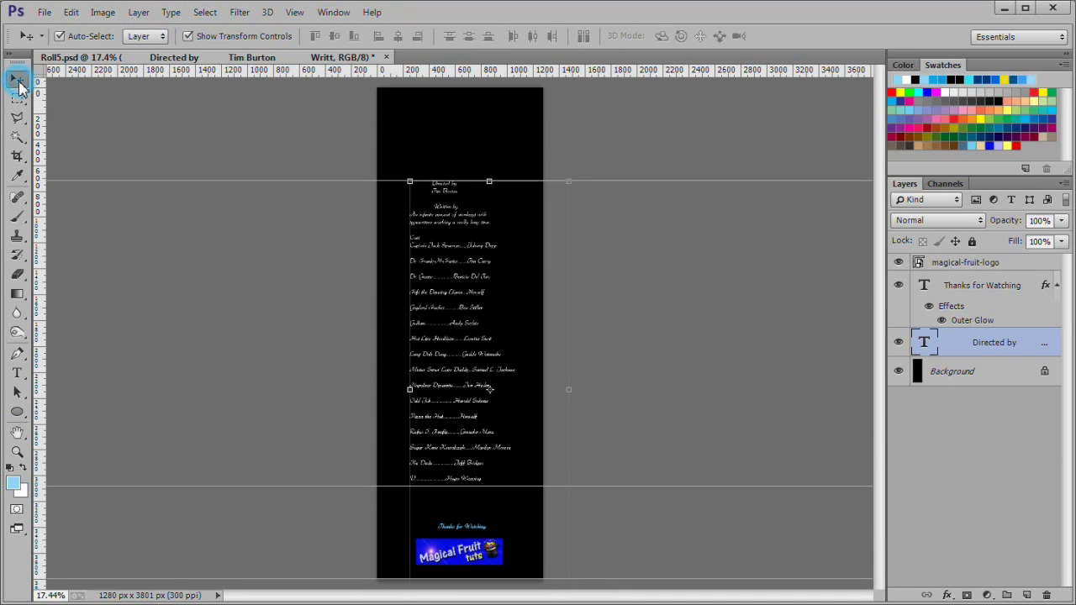
pyautogui.press('Right')
pyautogui.press('Right')
pyautogui.press('Right')
pyautogui.press('Right')
pyautogui.press('Right')
pyautogui.press('Right')
pyautogui.press('Right')
pyautogui.press('Right')
pyautogui.press('Right')
pyautogui.press('Right')
pyautogui.press('Right')
pyautogui.press('Right')
pyautogui.press('Right')
pyautogui.press('Right')
pyautogui.press('Right')
pyautogui.press('Right')
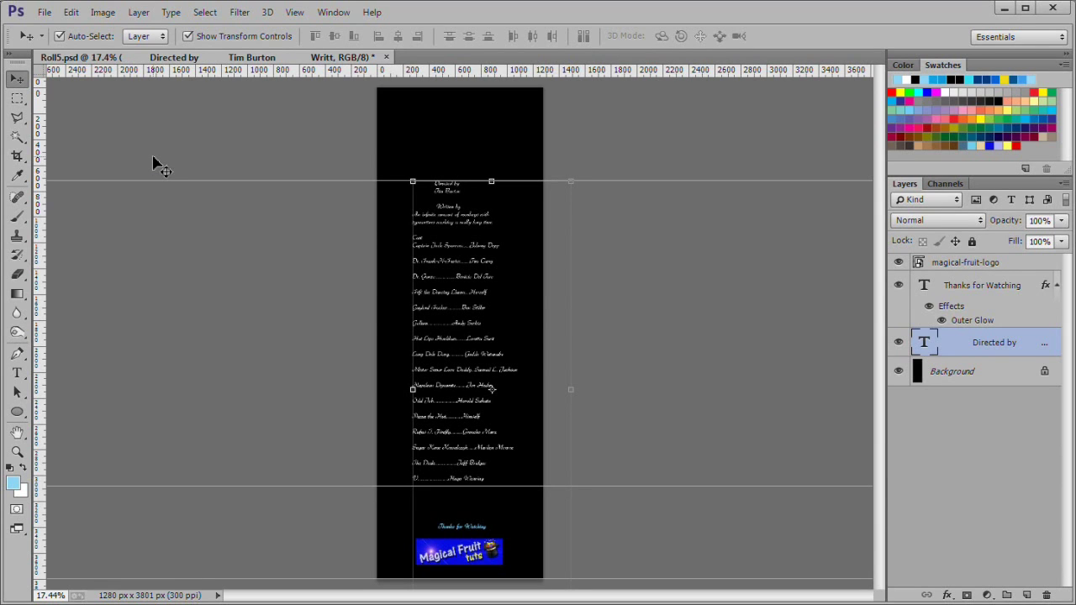
pyautogui.click(17, 432)
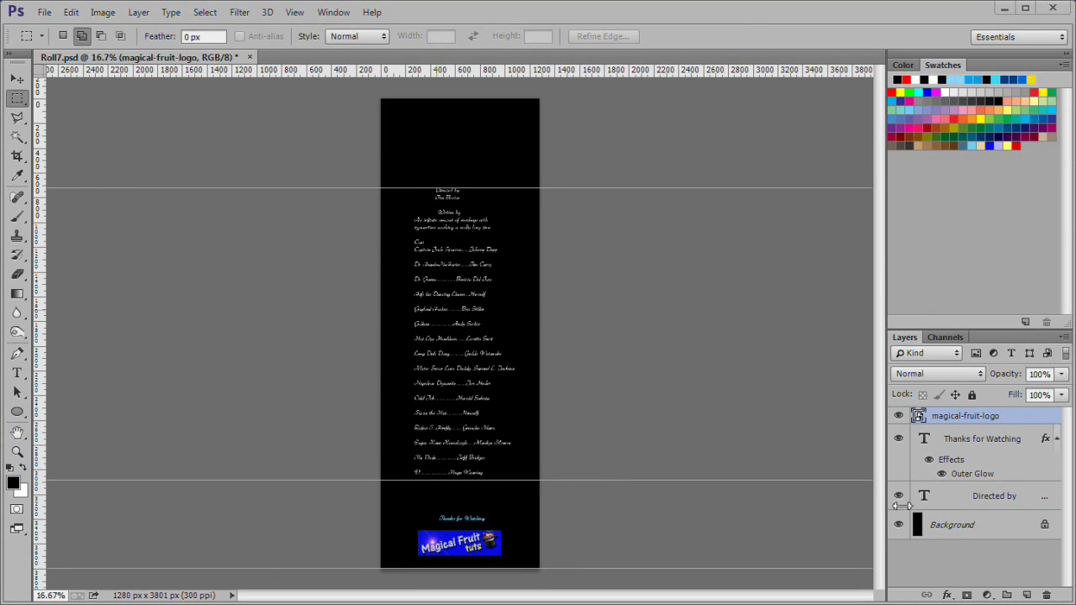
# Step: Hide the black Background, stamp all visible layers into a new layer, and name it 'composite'
pyautogui.click(958, 524)
pyautogui.click(898, 526)
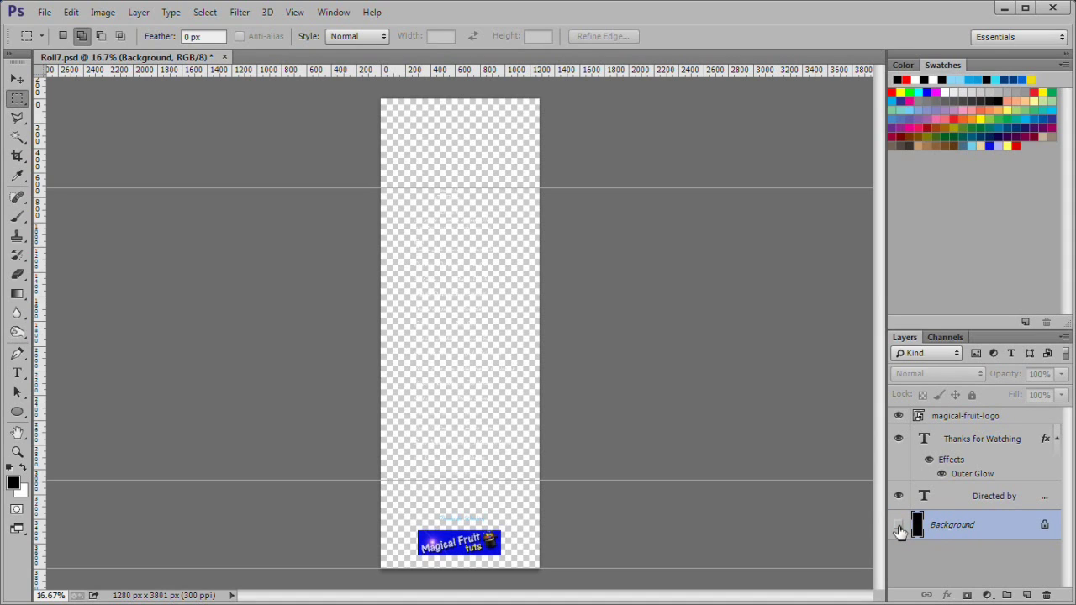
pyautogui.click(965, 417)
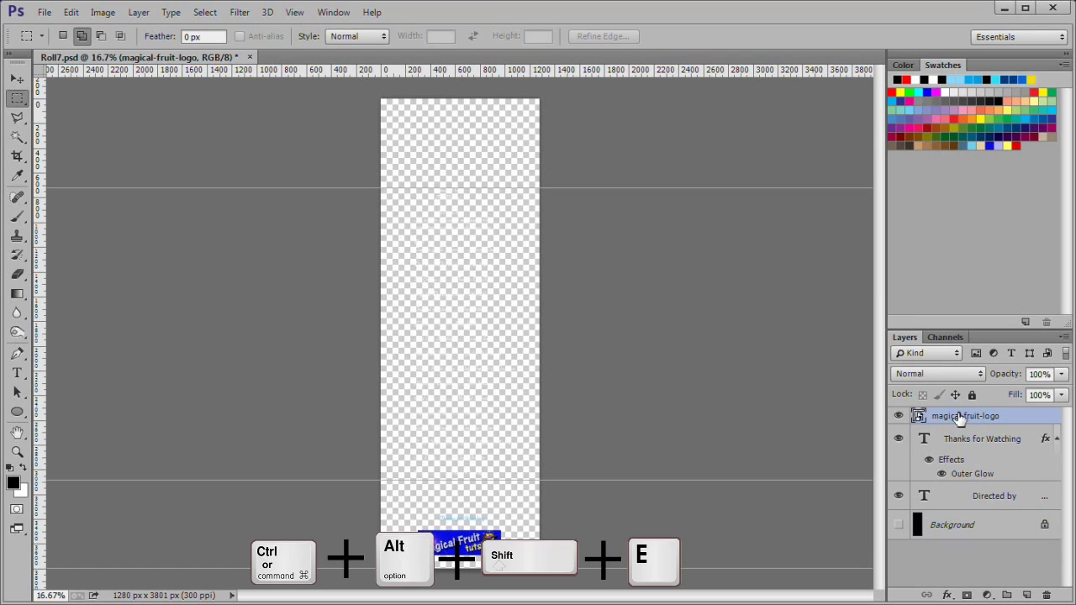
pyautogui.hotkey('ctrl', 'alt', 'shift', 'e')
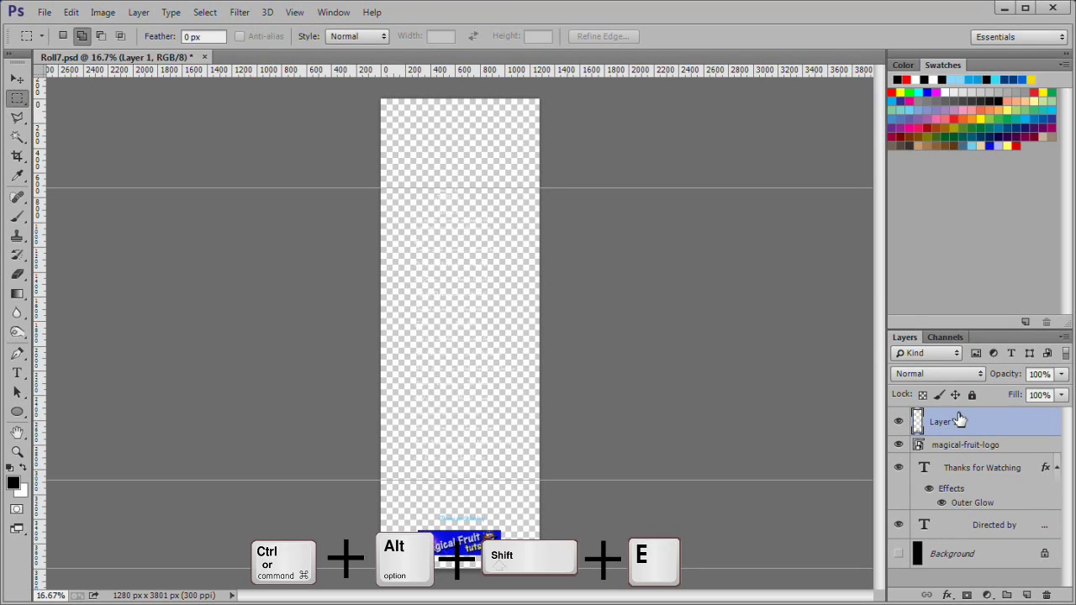
pyautogui.doubleClick(959, 421)
pyautogui.write('composite')
pyautogui.press('Return')
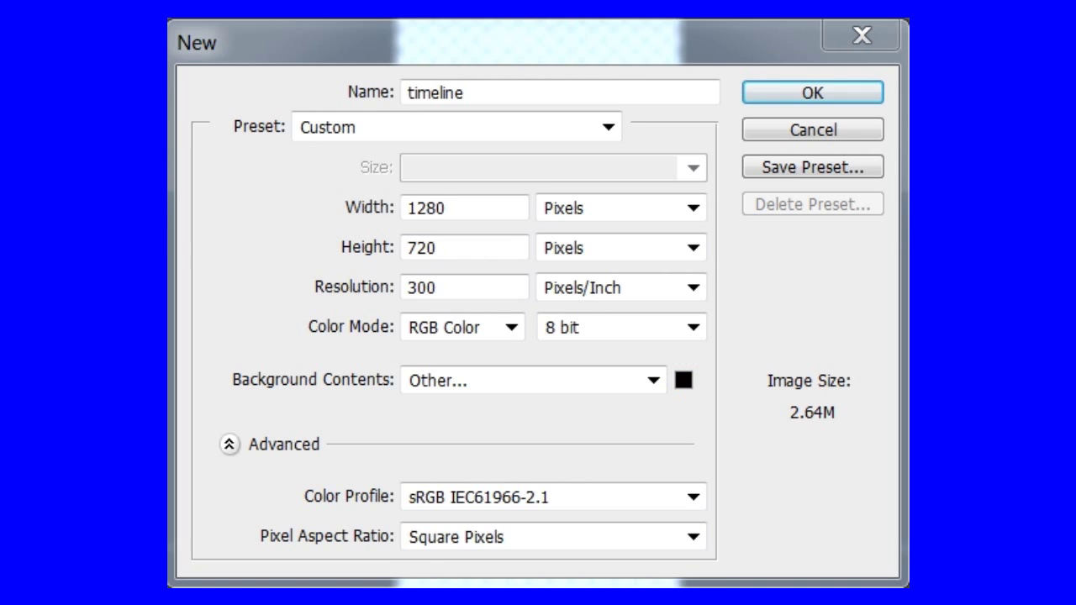
# Step: Create the black 1280×720, 300 ppi 'timeline' document, then return to the rolltext credits file
pyautogui.press('Return')
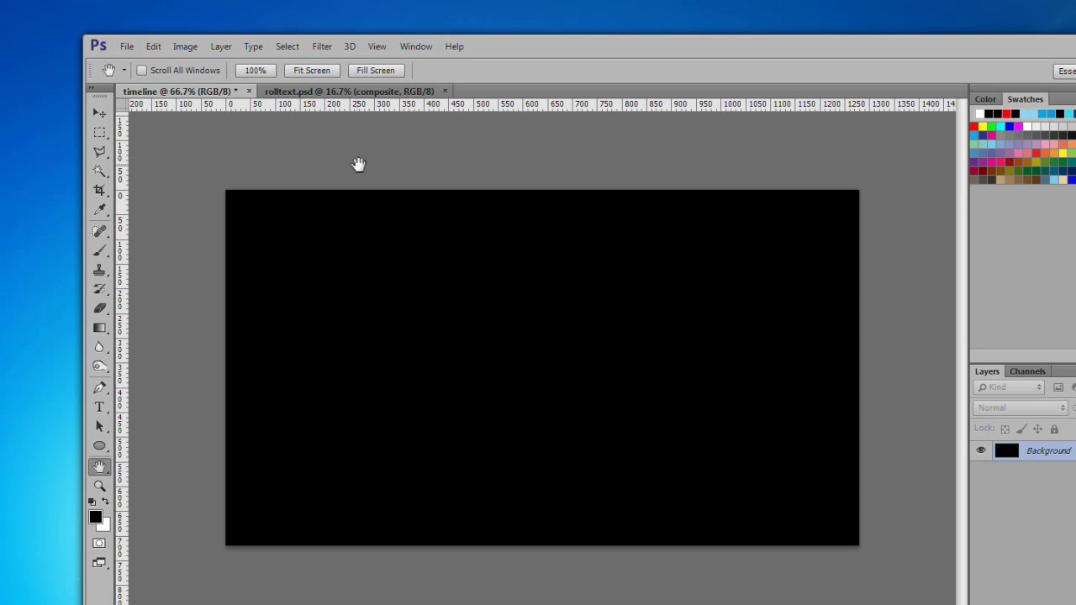
pyautogui.click(351, 92)
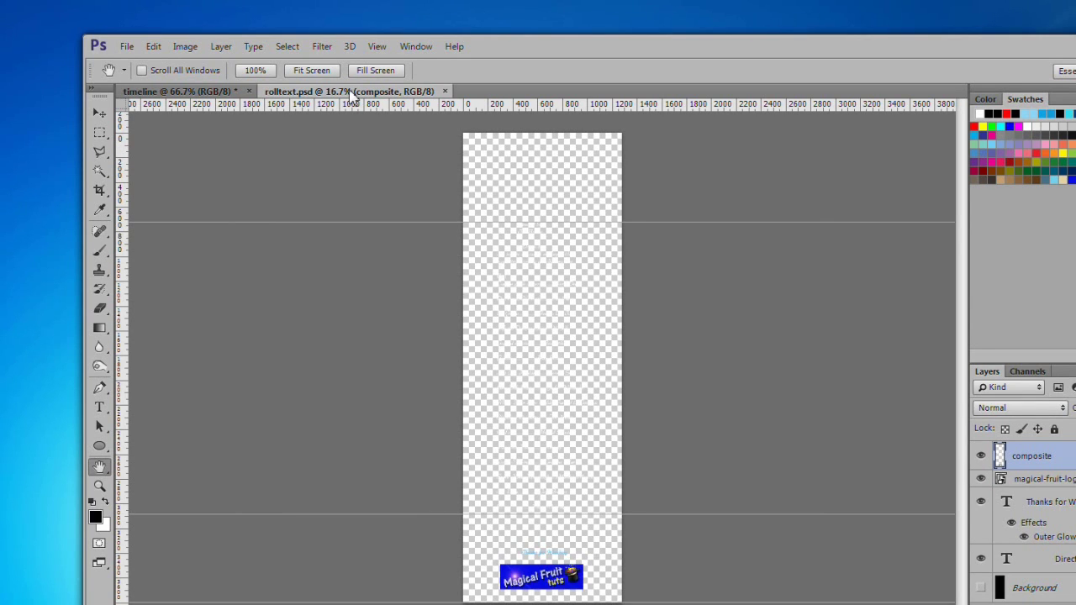
# Step: Select the composite layer's pixels and copy them
pyautogui.keyDown('ctrl'); pyautogui.click(1001, 460); pyautogui.keyUp('ctrl')
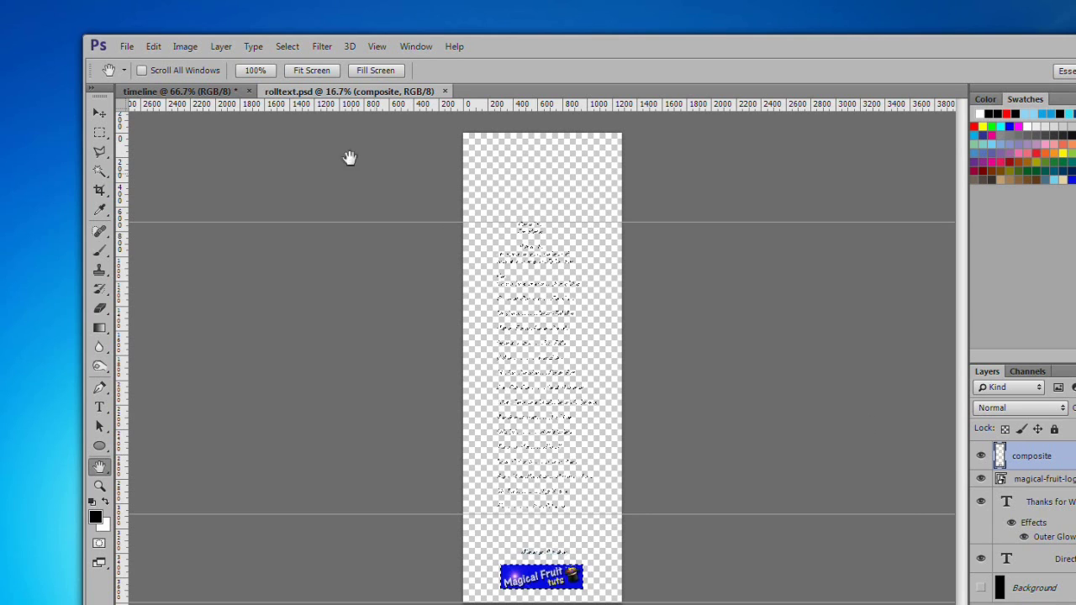
pyautogui.click(154, 46)
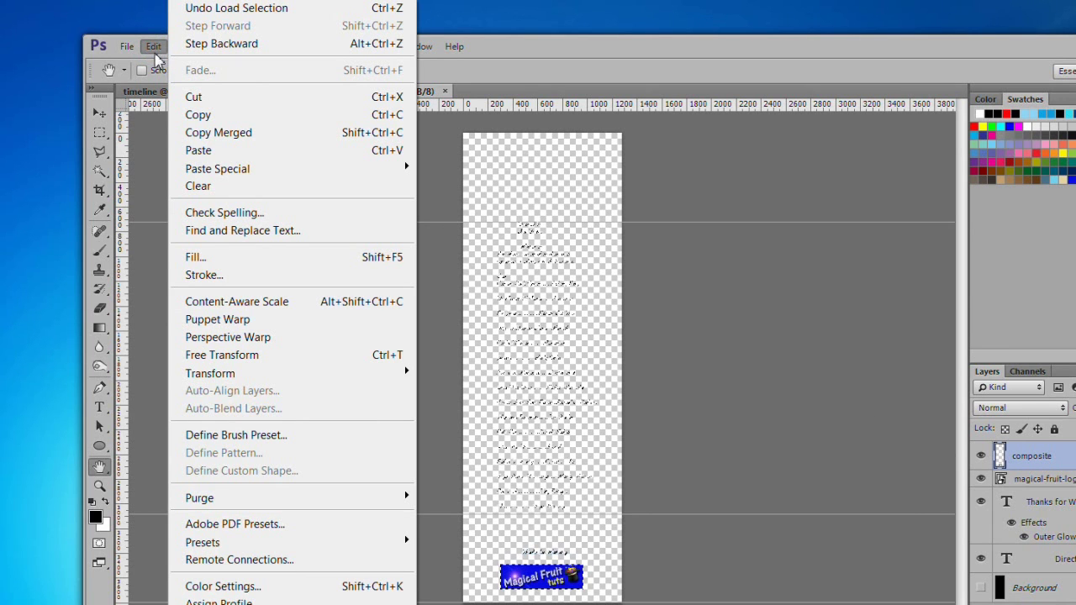
pyautogui.click(202, 116)
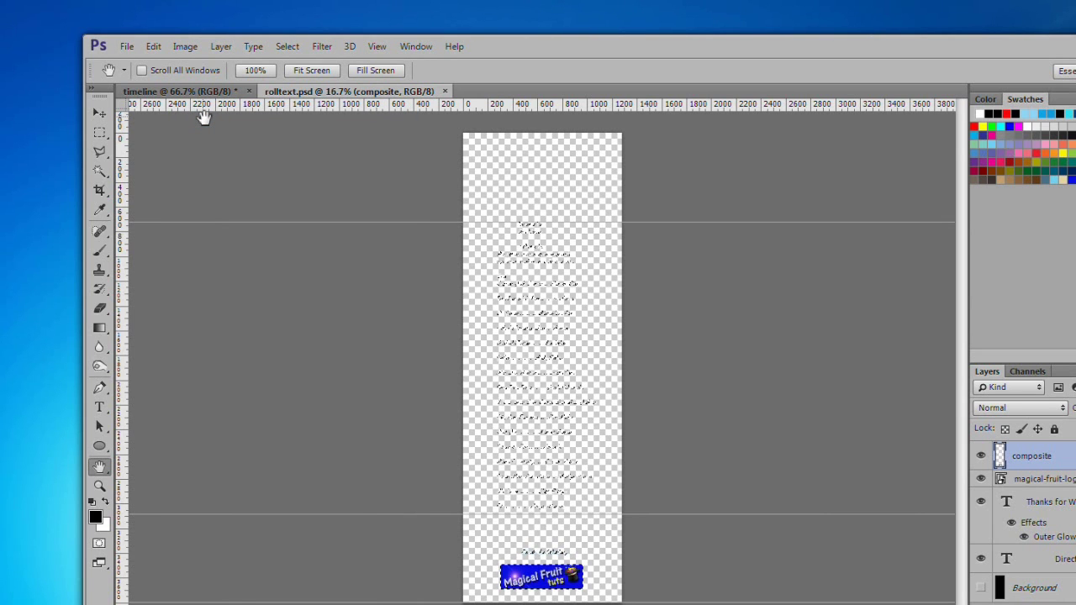
# Step: Paste the credits in place on the timeline canvas and close rolltext.psd
pyautogui.click(190, 92)
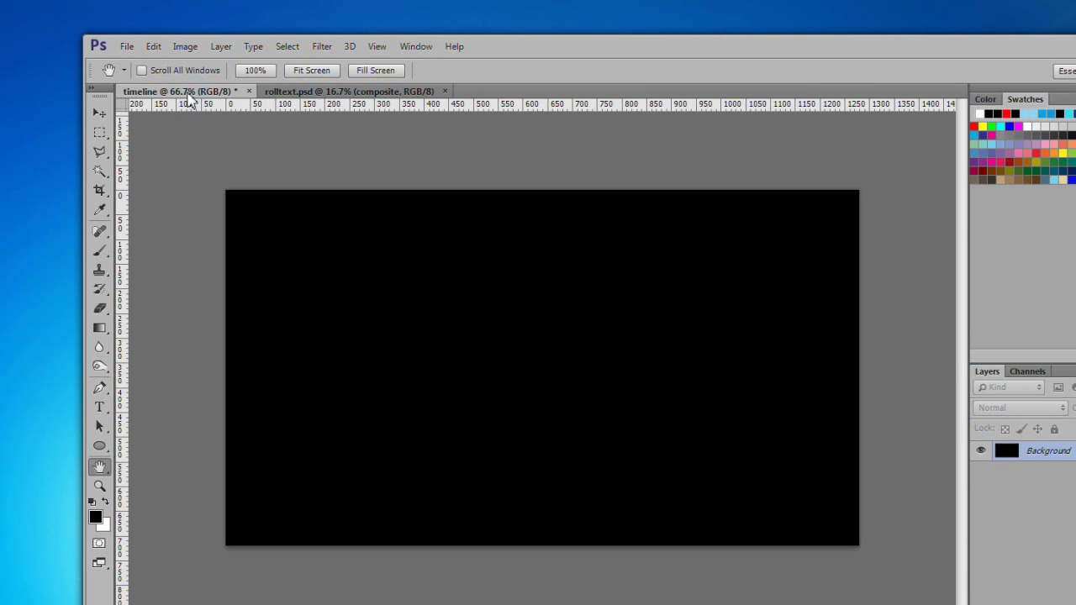
pyautogui.click(154, 47)
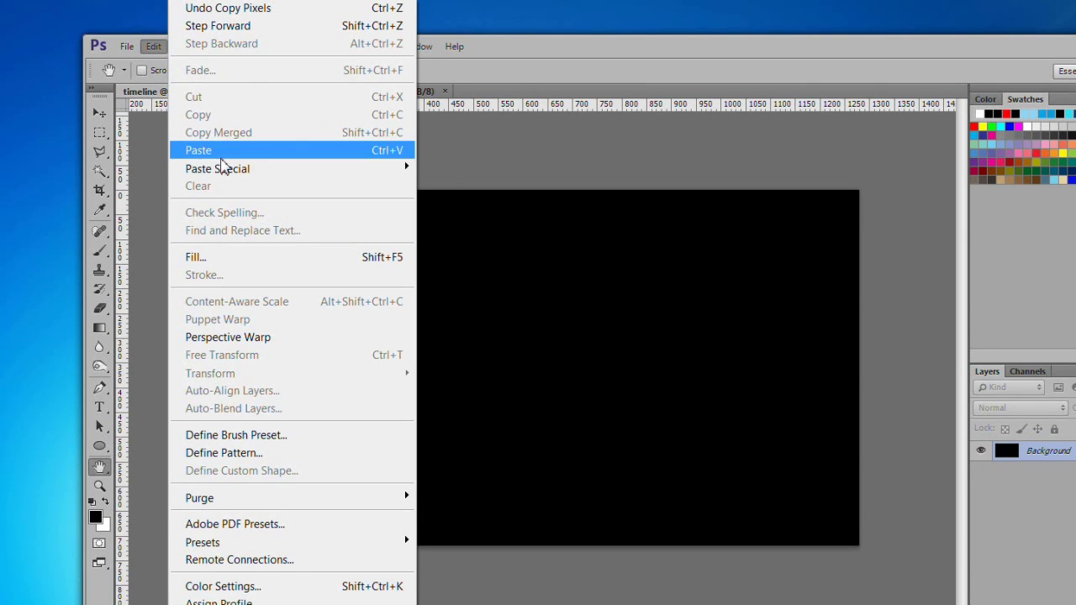
pyautogui.moveTo(224, 169)
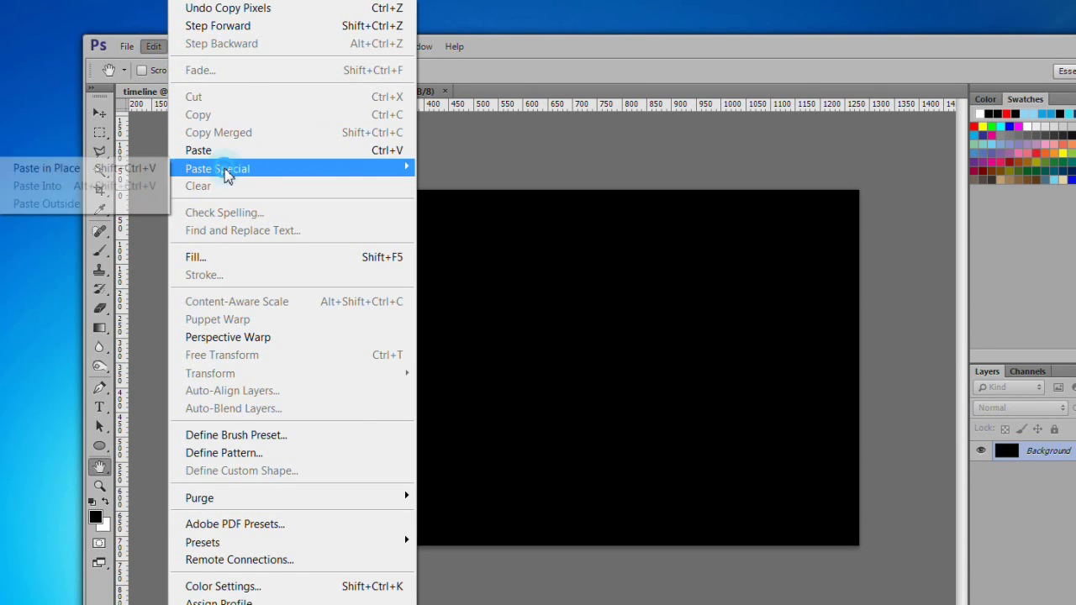
pyautogui.click(124, 169)
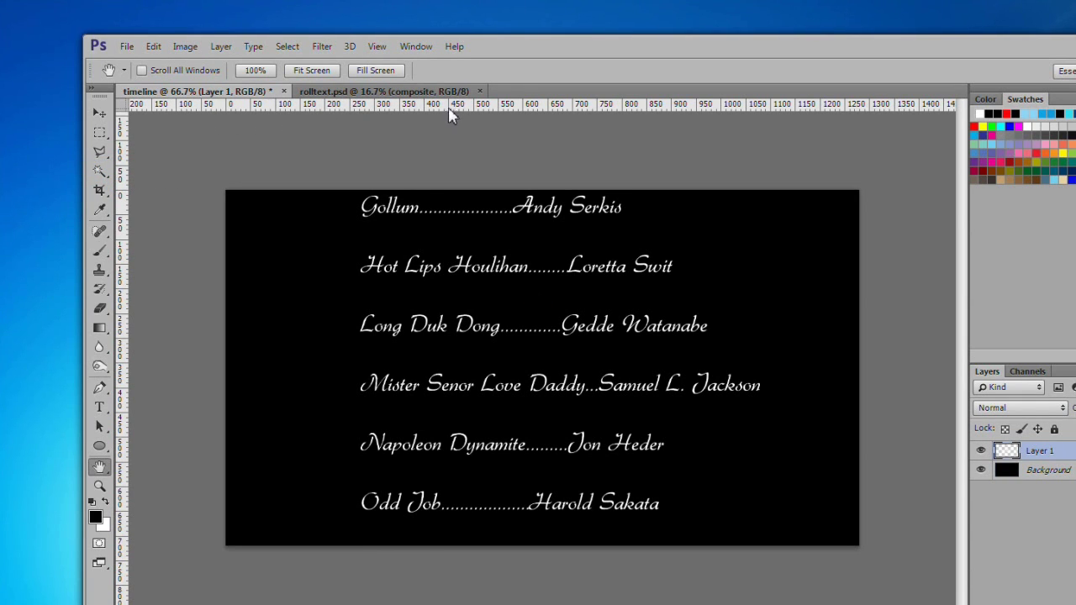
pyautogui.click(479, 92)
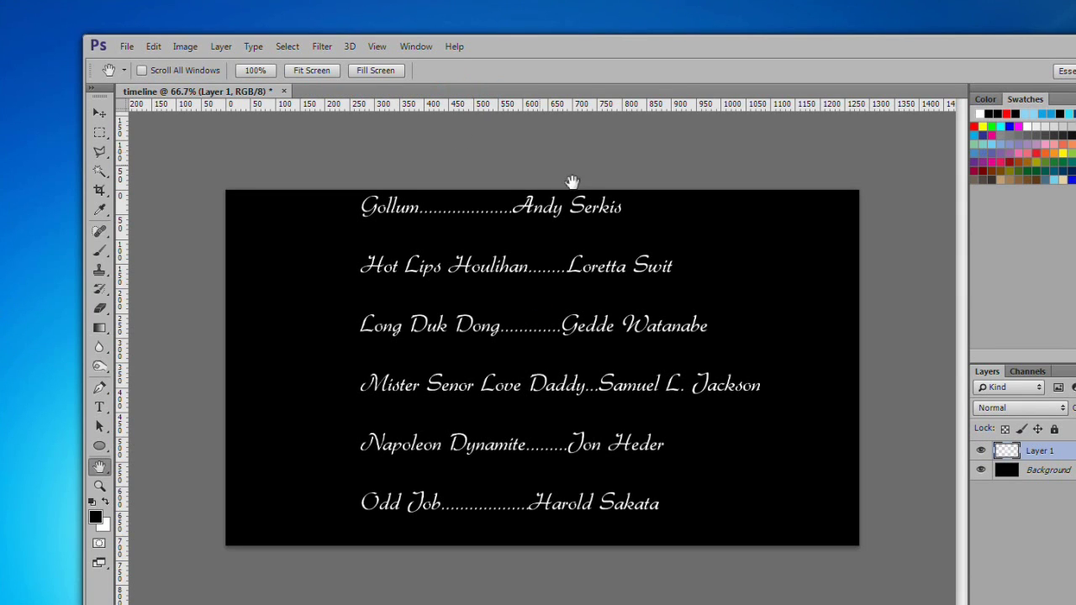
# Step: Rename the pasted Layer 1 to 'rolltext'
pyautogui.doubleClick(1034, 451)
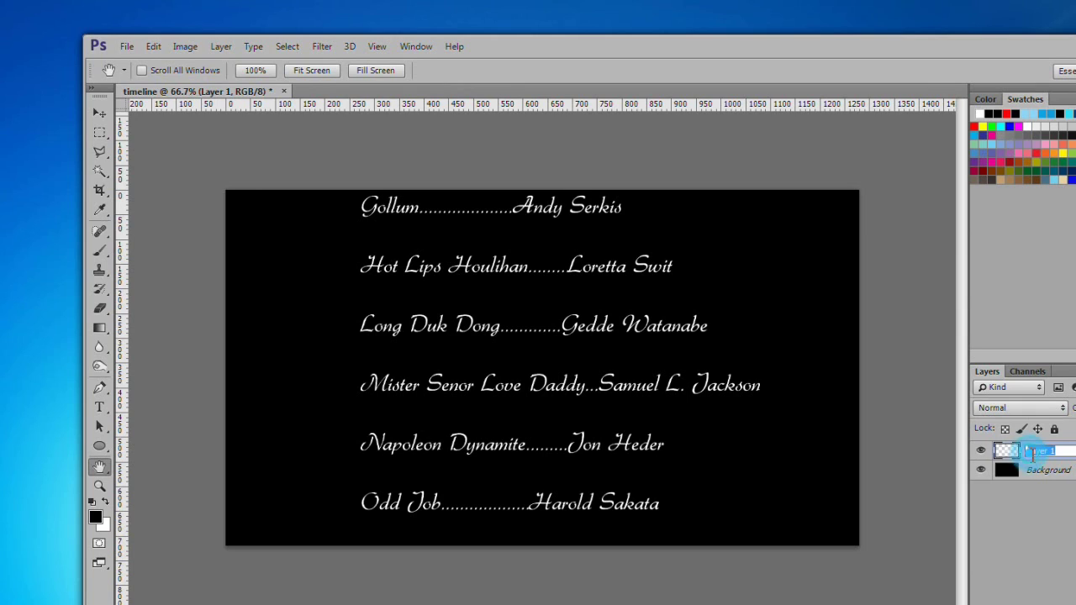
pyautogui.write('rolltext')
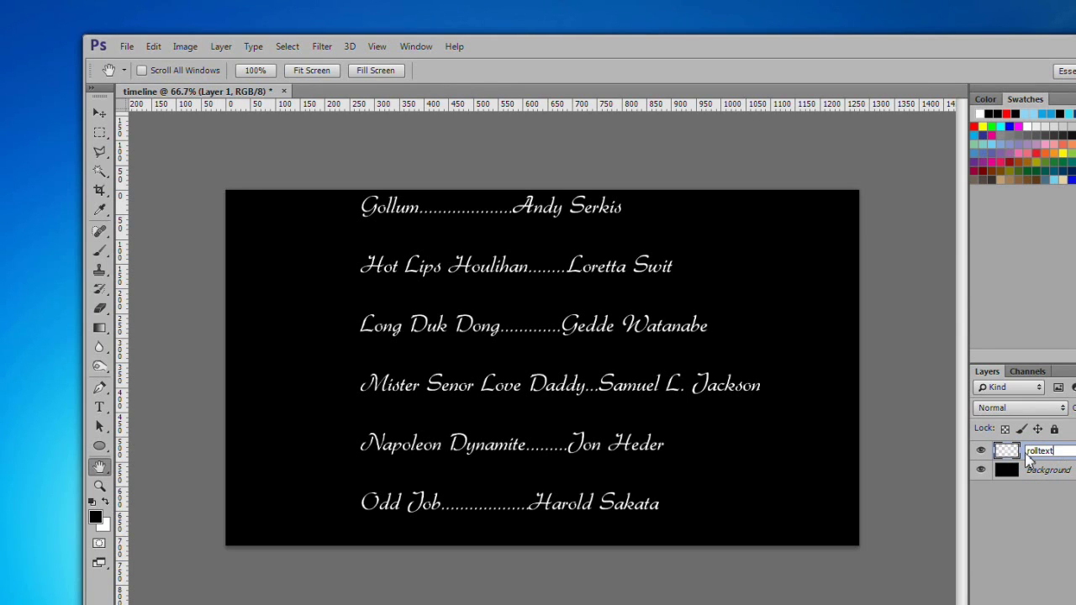
pyautogui.press('Return')
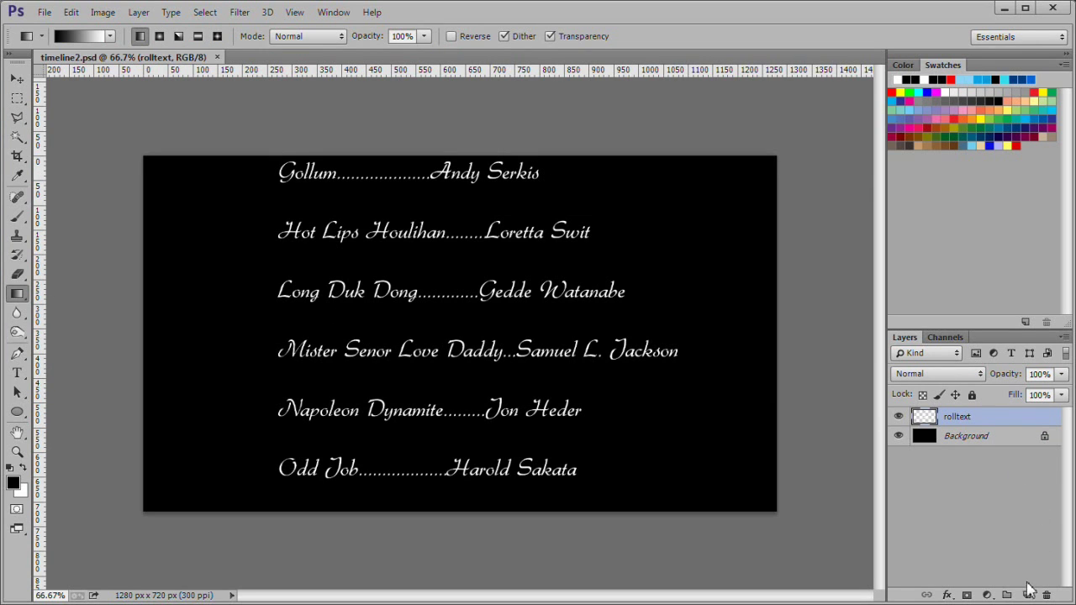
# Step: Add a new Layer 1 above rolltext with a layer mask from transparency
pyautogui.click(1026, 594)
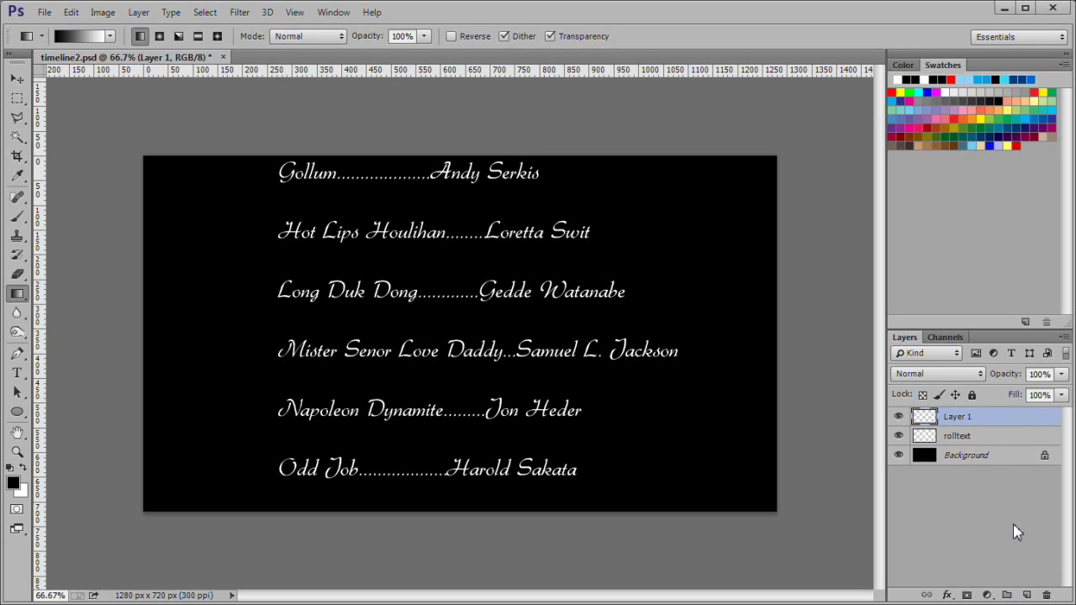
pyautogui.click(139, 13)
pyautogui.moveTo(202, 242)
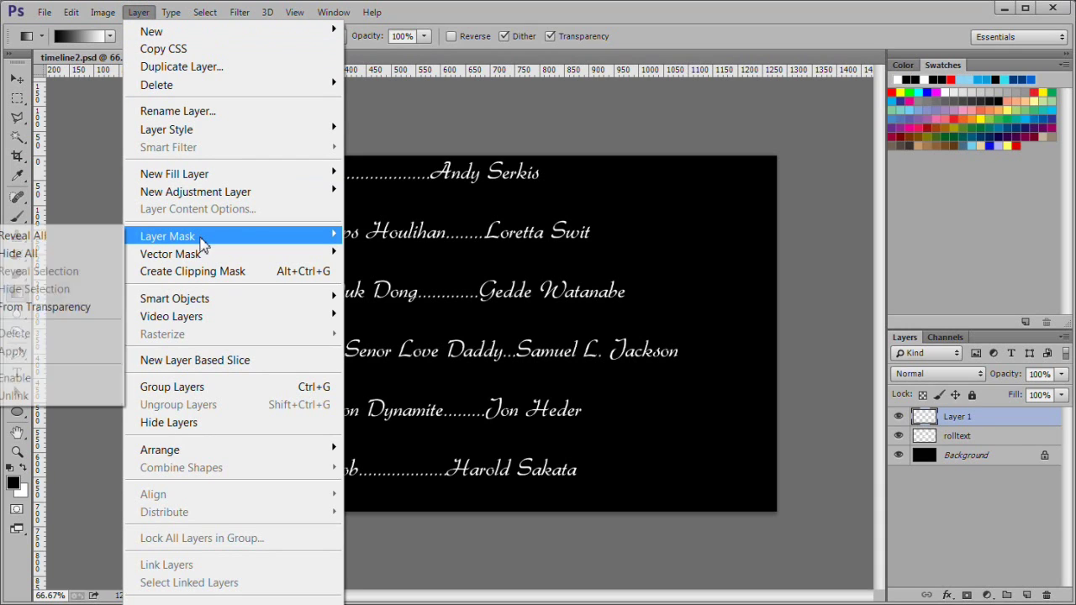
pyautogui.click(65, 312)
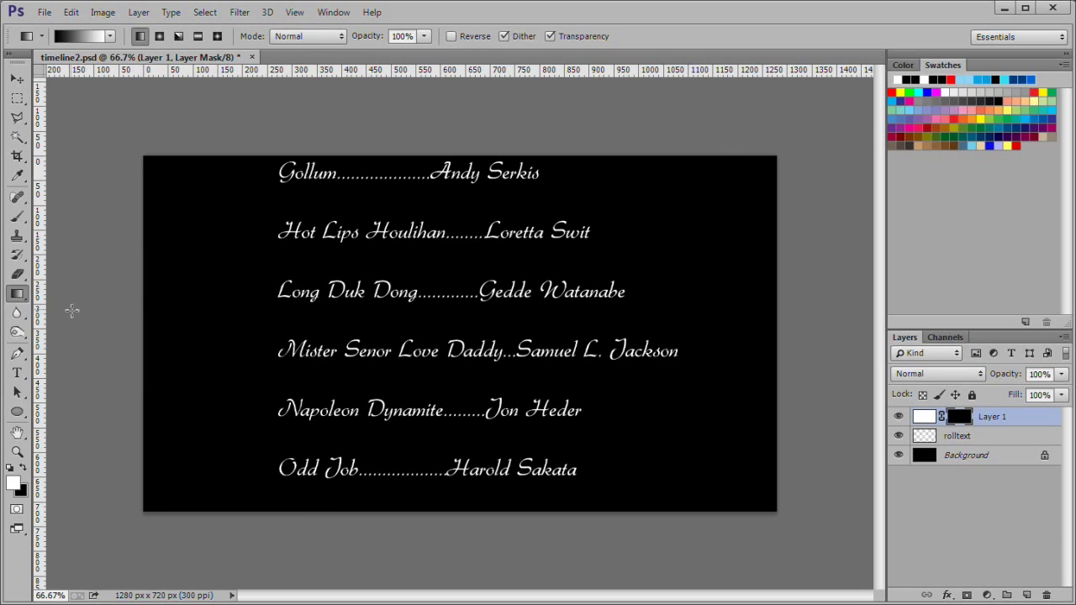
# Step: Fill Layer 1 with black, target its mask, and make white the foreground colour
pyautogui.click(924, 417)
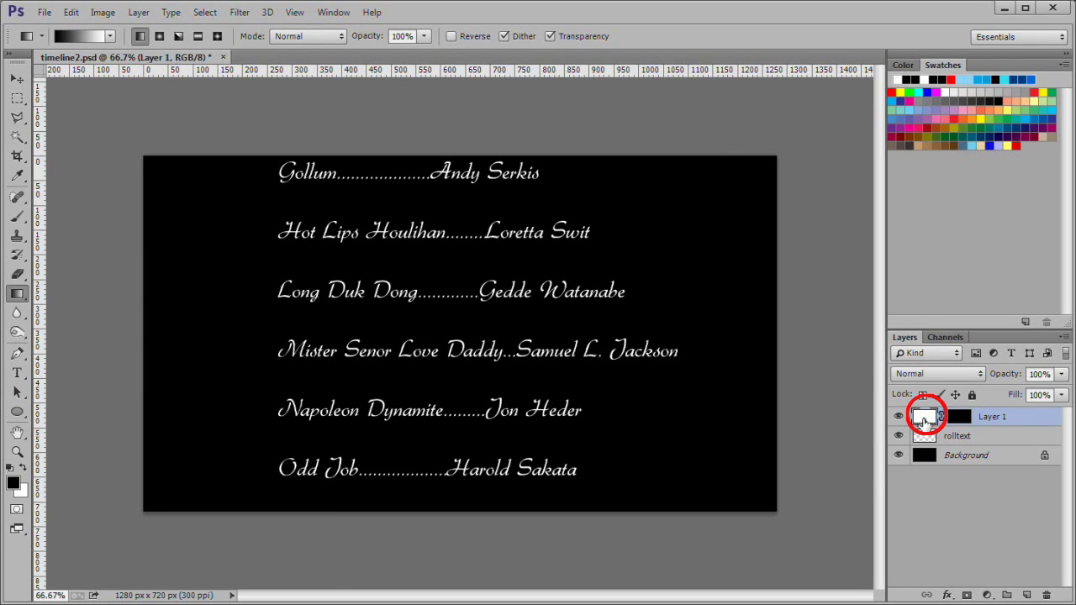
pyautogui.hotkey('alt', 'BackSpace')
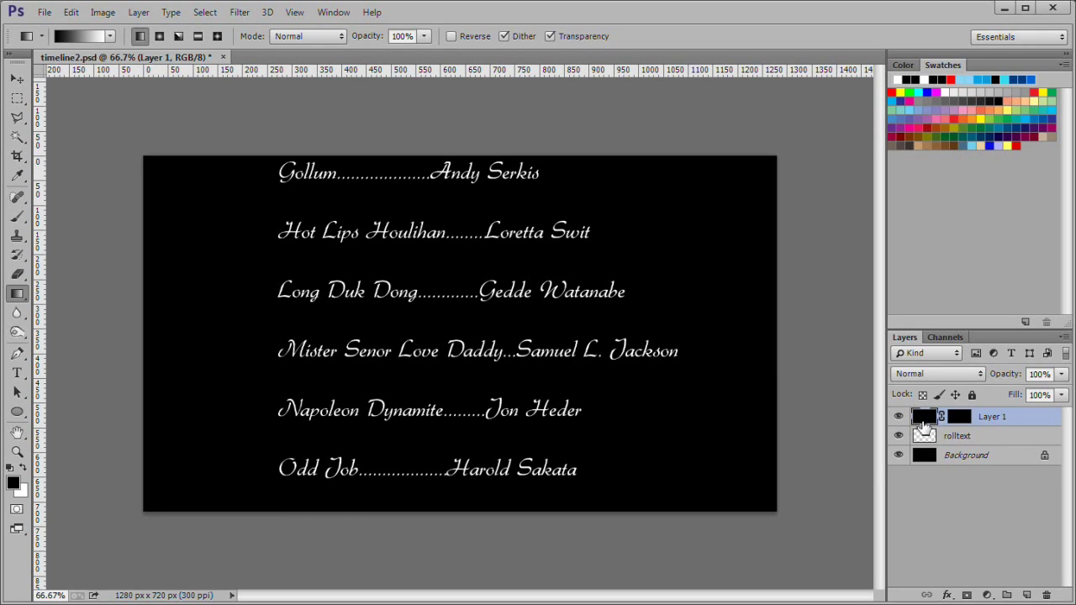
pyautogui.click(960, 422)
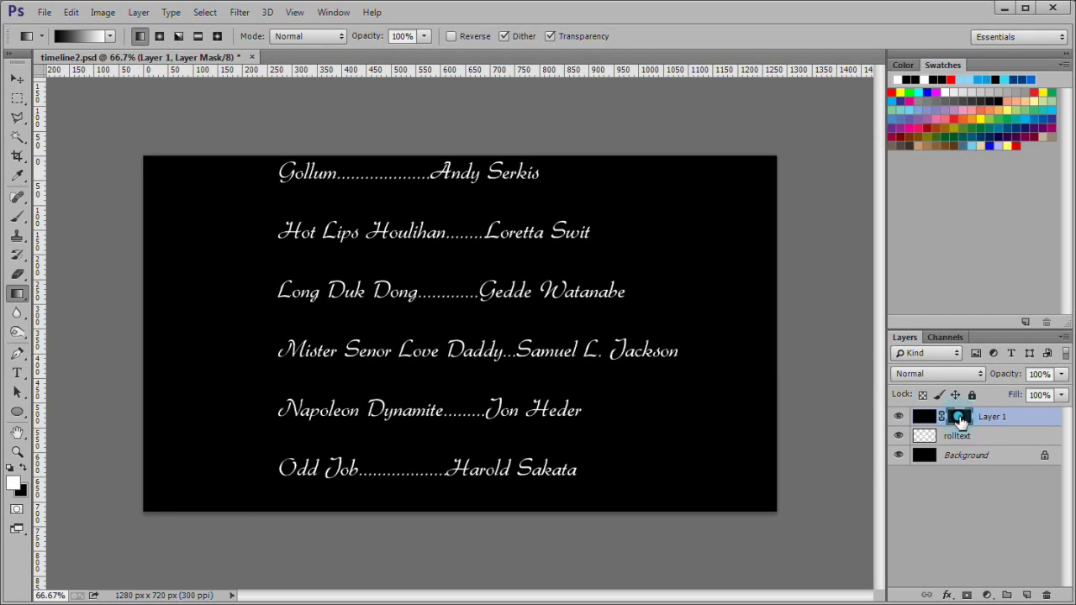
pyautogui.press('x')
pyautogui.click(18, 299)
# Step: Draw a Black, White gradient on the mask to fade the top credit line
pyautogui.click(109, 37)
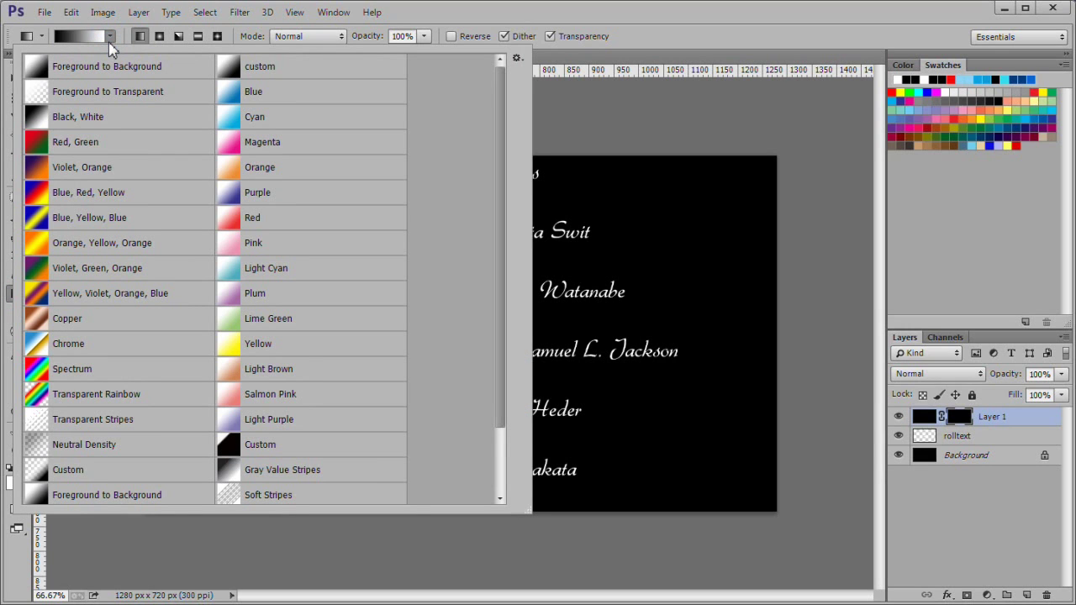
pyautogui.click(132, 123)
pyautogui.click(133, 122)
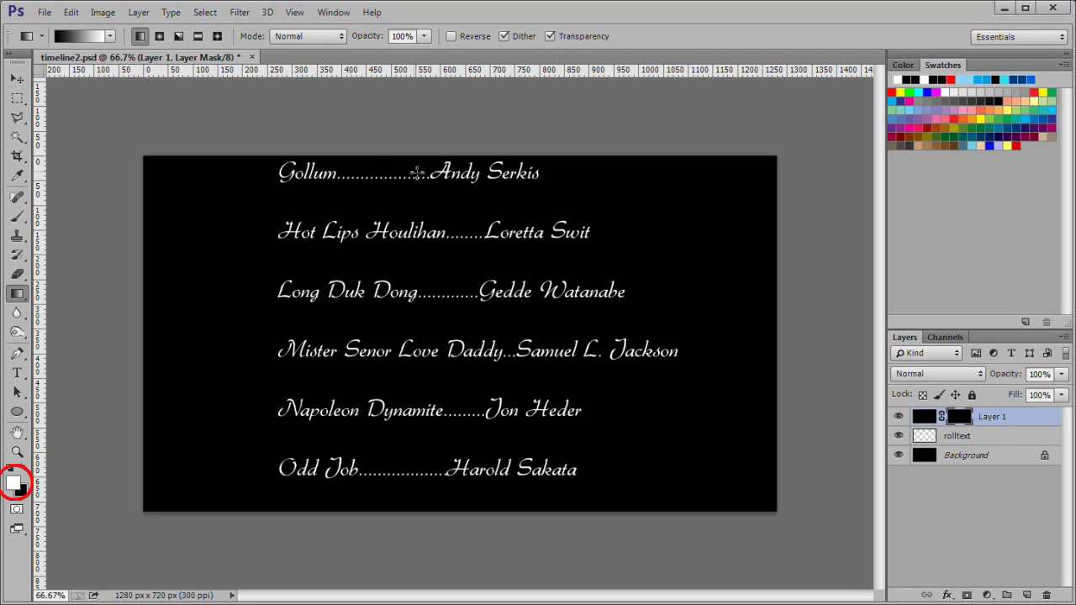
pyautogui.click(438, 189)
pyautogui.moveTo(438, 187); pyautogui.dragTo(438, 158)
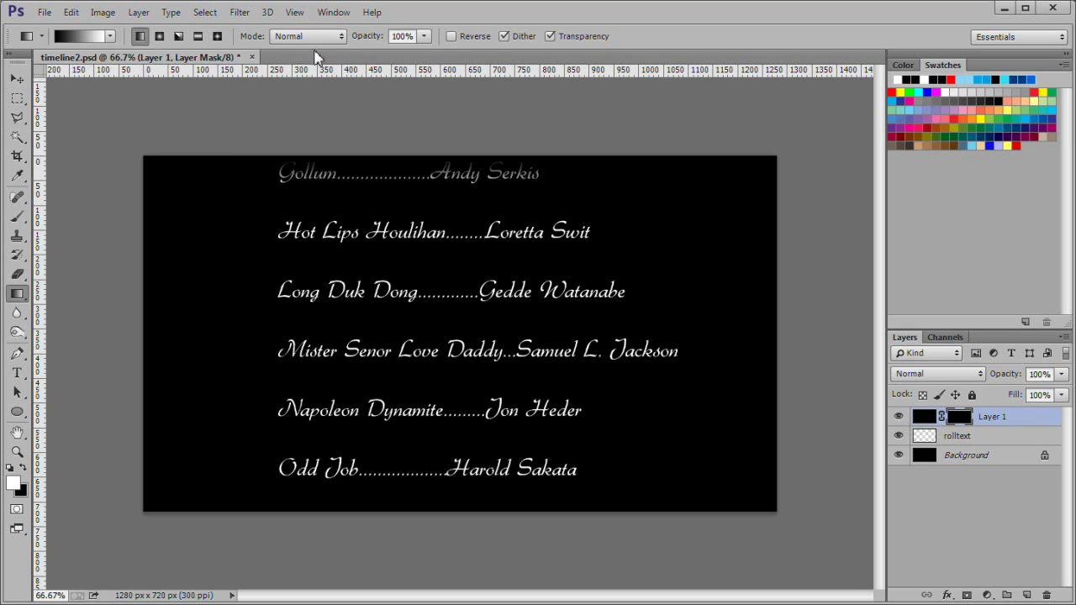
# Step: Switch the gradient mode to Screen and add a second gradient fading the bottom line
pyautogui.click(341, 38)
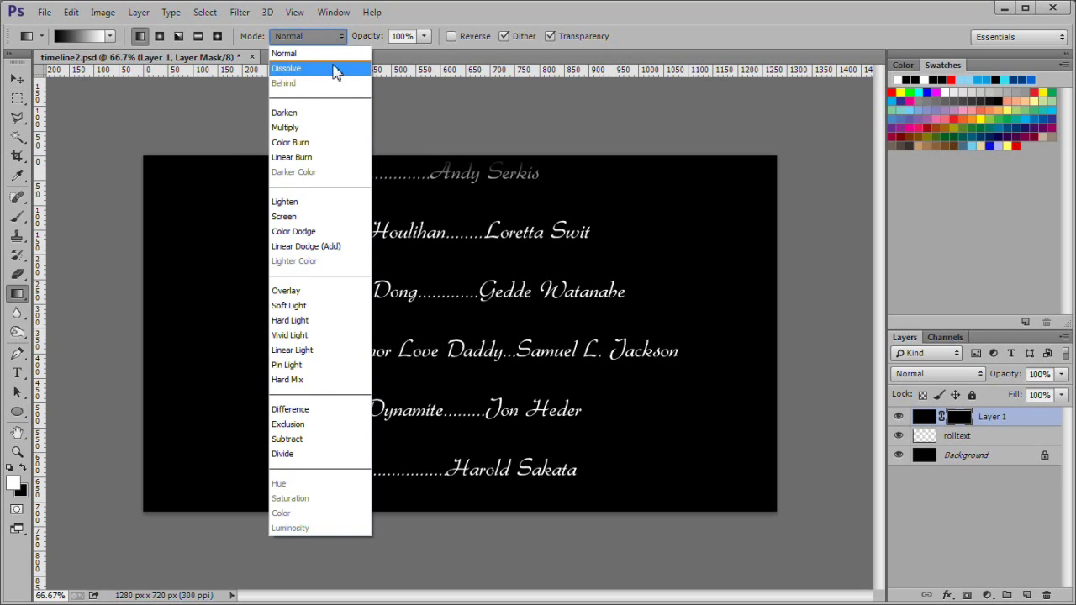
pyautogui.click(334, 218)
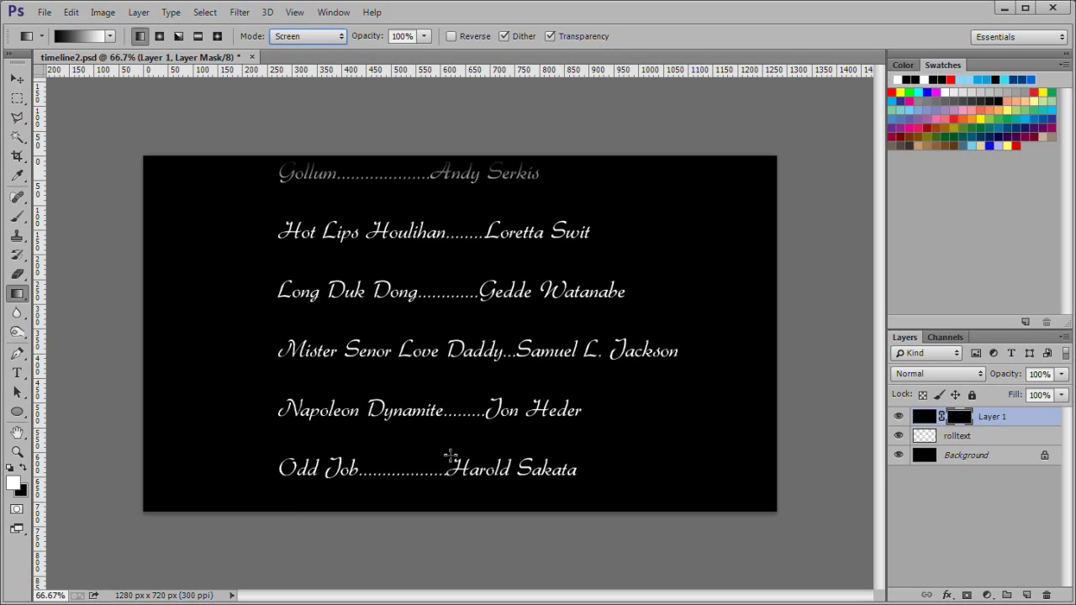
pyautogui.moveTo(448, 455); pyautogui.dragTo(455, 513)
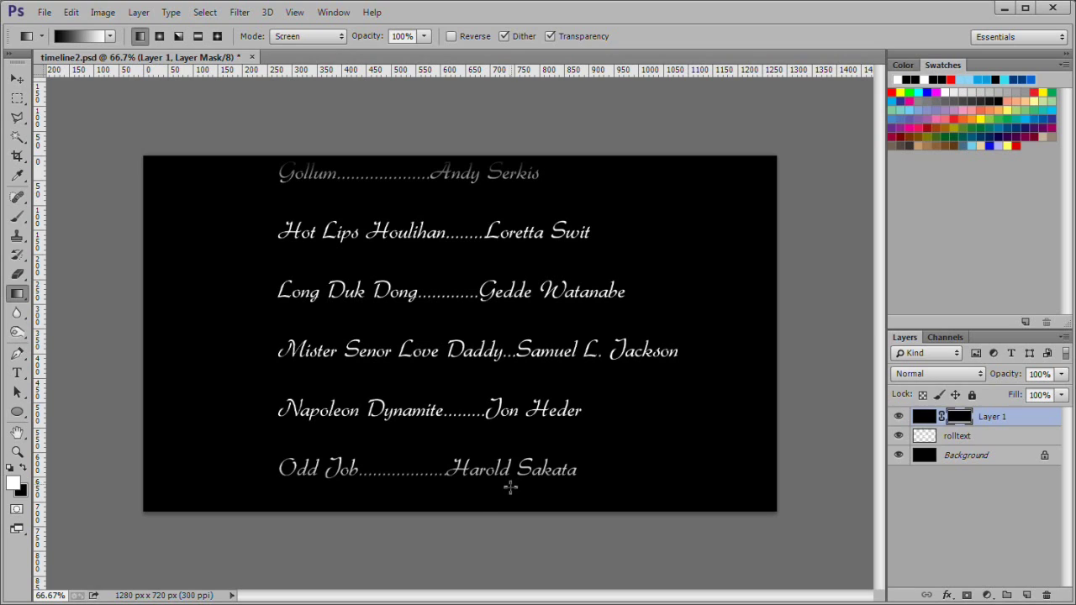
# Step: Nudge the rolltext layer up and down to test the fade, then push it below the canvas
pyautogui.click(977, 438)
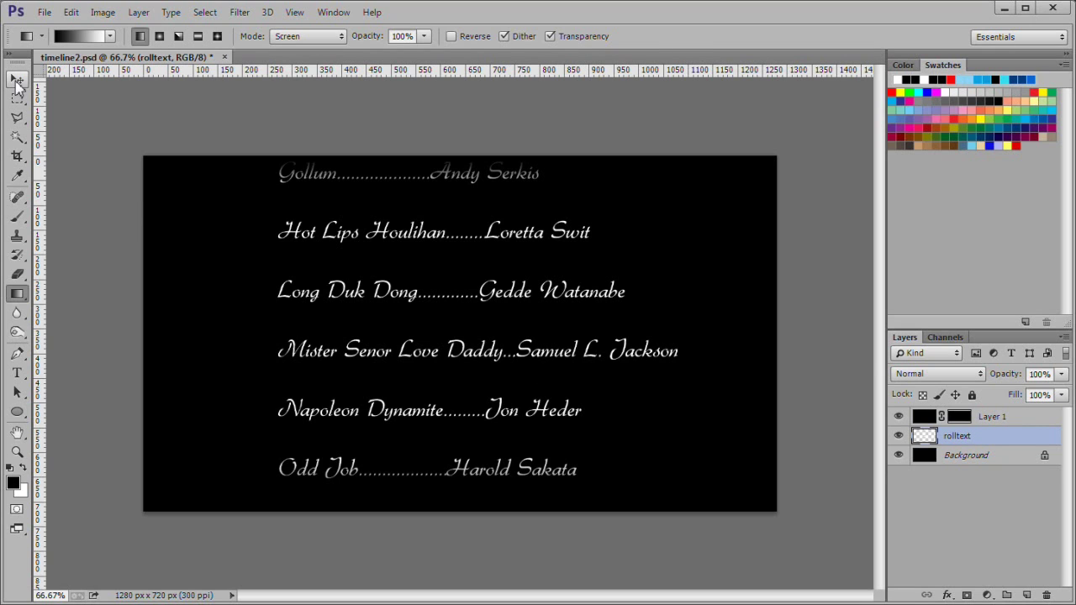
pyautogui.click(17, 83)
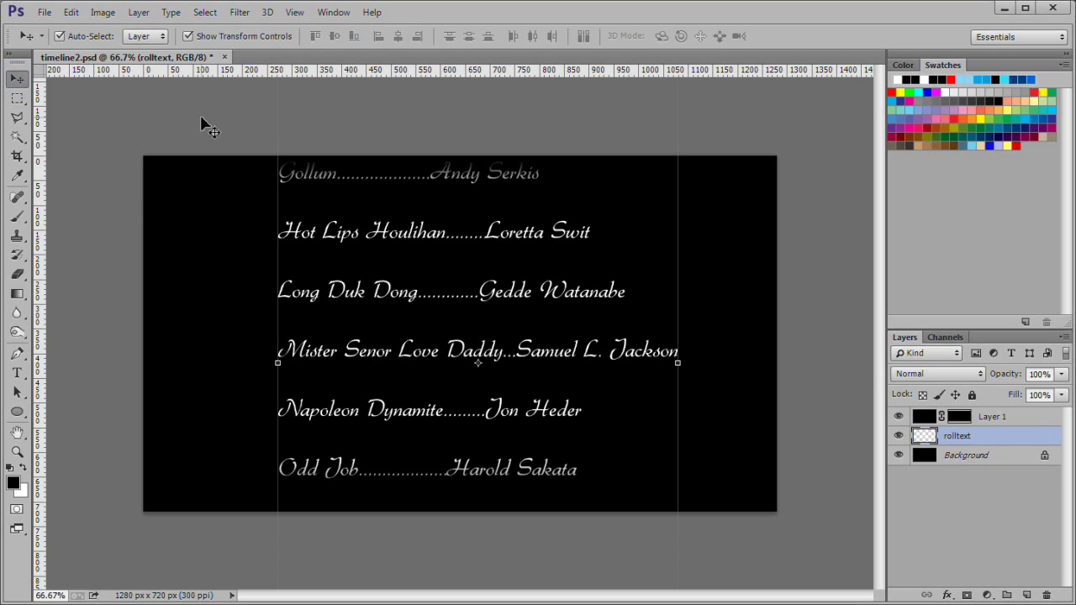
pyautogui.hotkey('shift', 'Up')
pyautogui.hotkey('shift', 'Up')
pyautogui.hotkey('shift', 'Up')
pyautogui.hotkey('shift', 'Up')
pyautogui.hotkey('shift', 'Up')
pyautogui.hotkey('shift', 'Up')
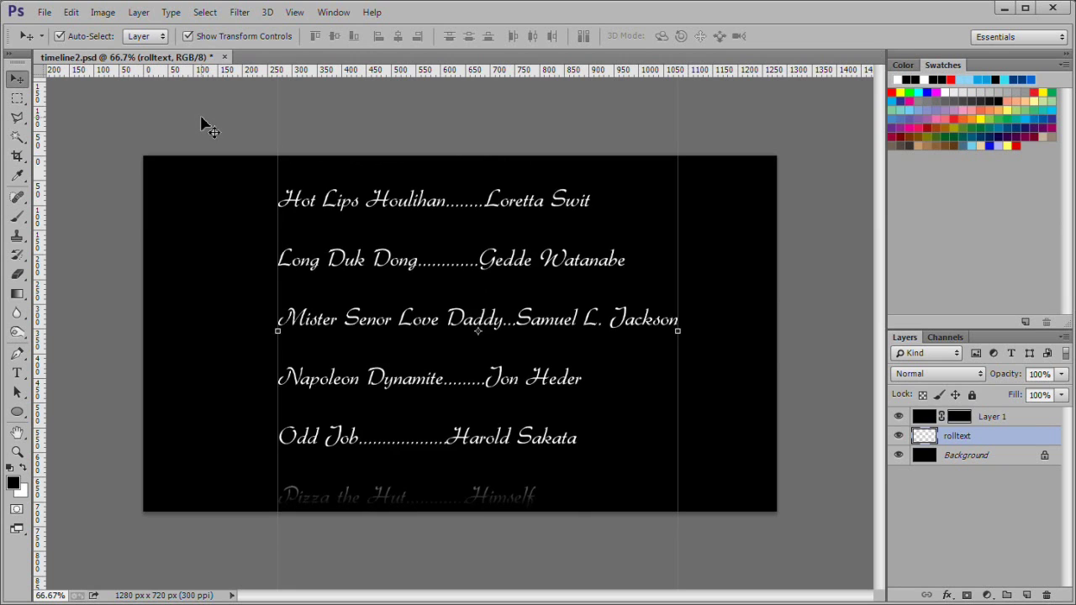
pyautogui.hotkey('shift', 'Up')
pyautogui.hotkey('shift', 'Up')
pyautogui.hotkey('shift', 'Up')
pyautogui.hotkey('shift', 'Up')
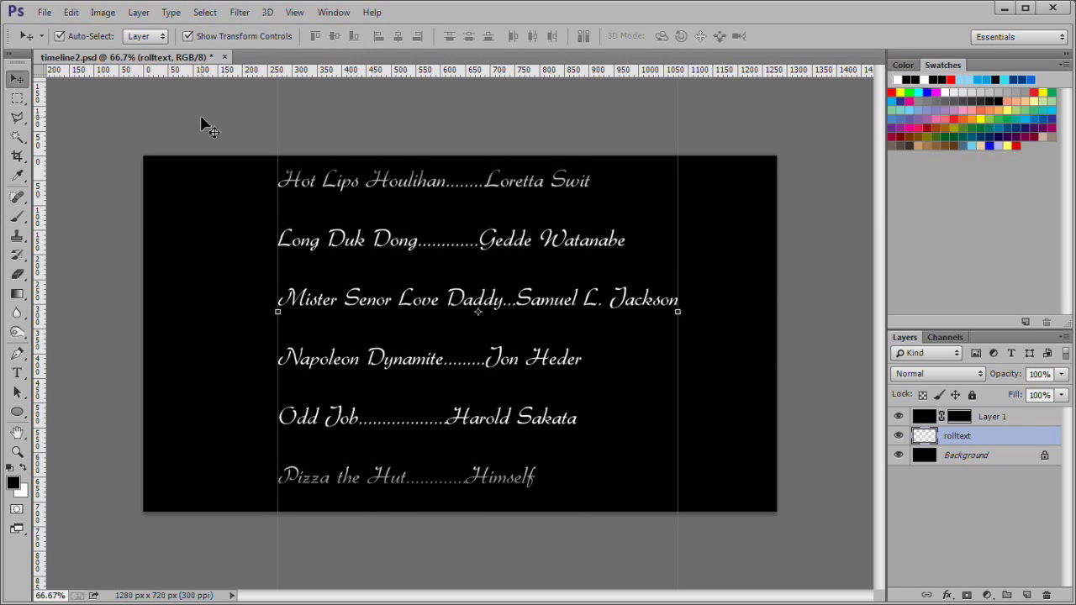
pyautogui.hotkey('shift', 'Down')
pyautogui.hotkey('shift', 'Down')
pyautogui.hotkey('shift', 'Down')
pyautogui.hotkey('shift', 'Down')
pyautogui.hotkey('shift', 'Down')
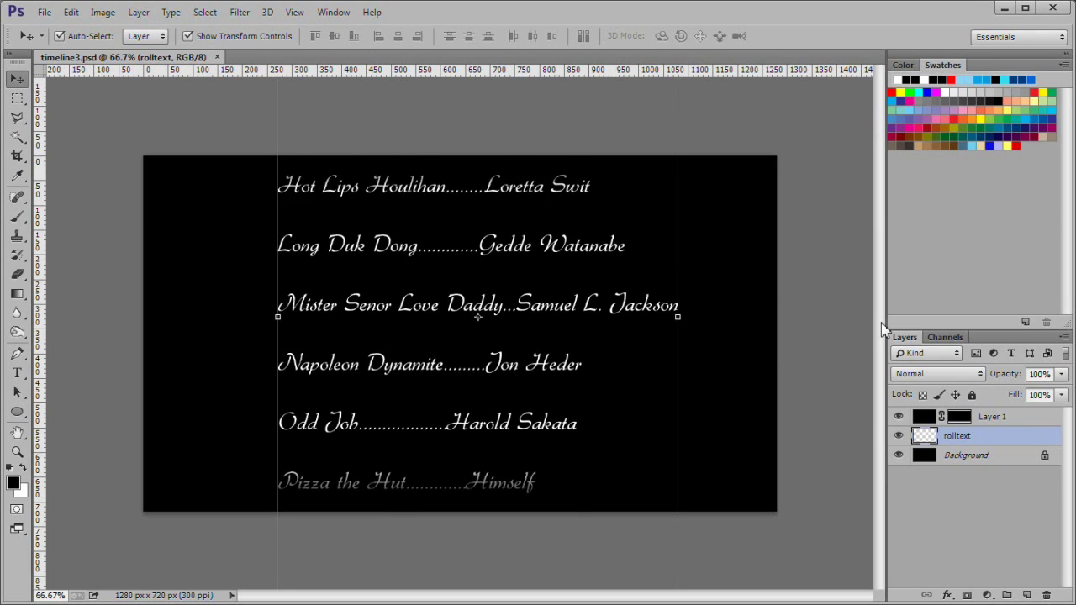
pyautogui.press('space')
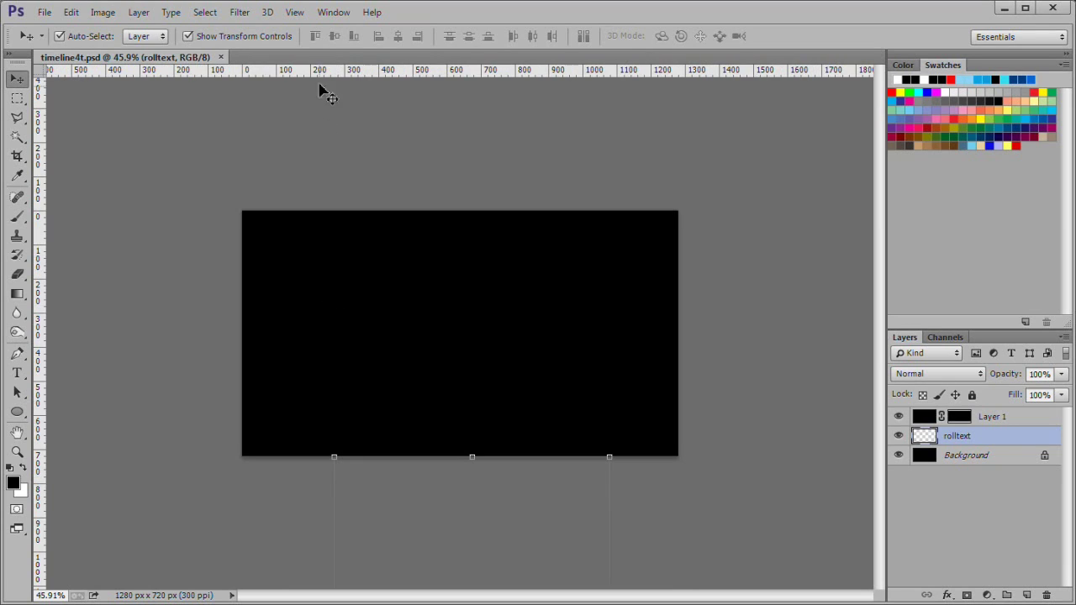
# Step: Show the Timeline panel and create a video timeline for Layer 1 and rolltext
pyautogui.click(330, 19)
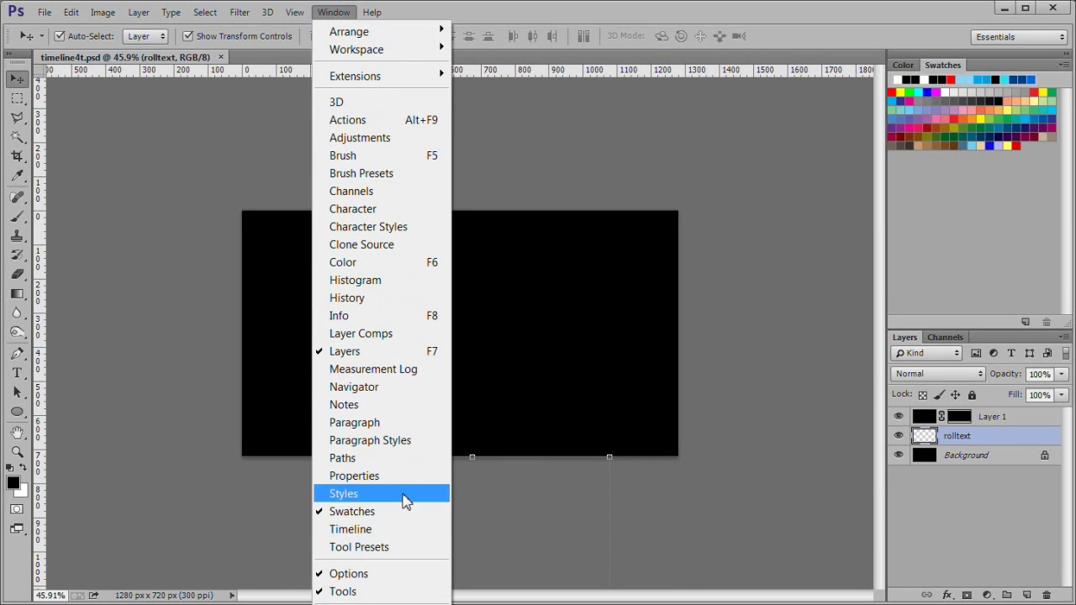
pyautogui.click(404, 529)
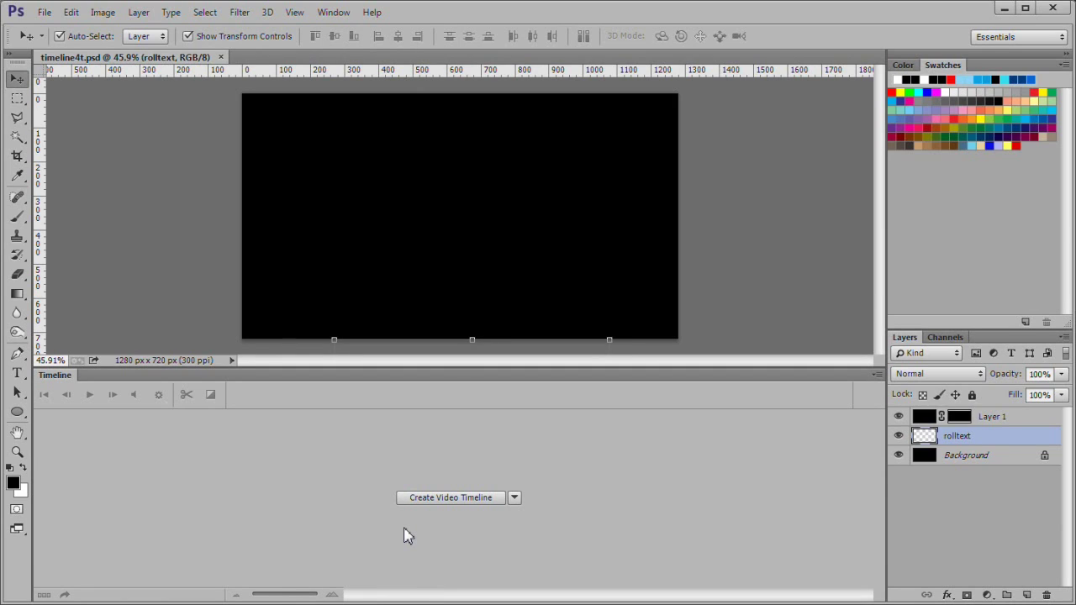
pyautogui.click(466, 500)
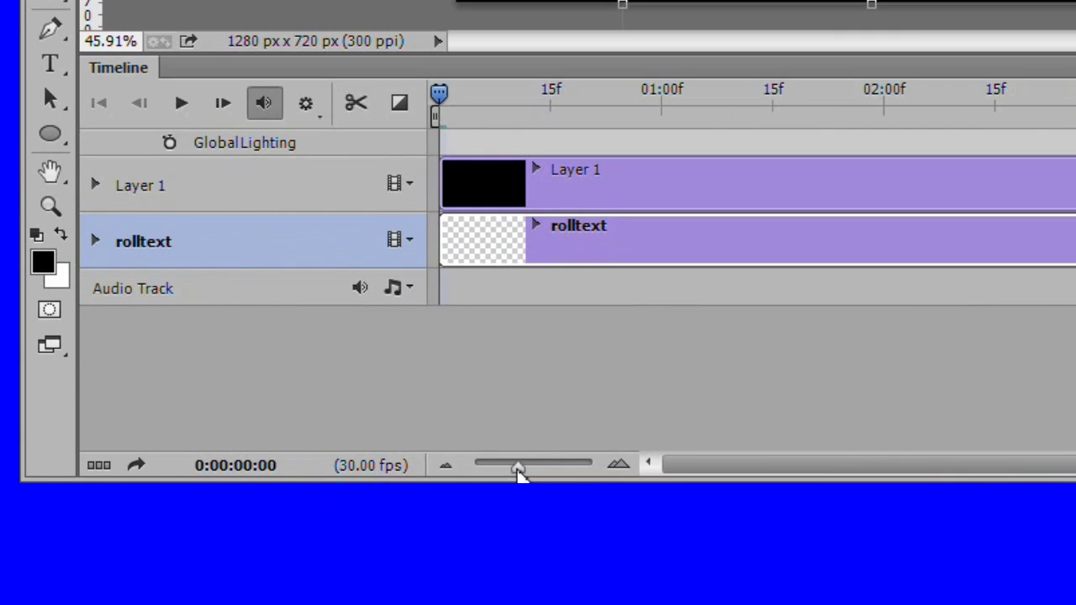
# Step: Stretch both the Layer 1 and rolltext clips out to about 25 seconds
pyautogui.moveTo(518, 469); pyautogui.dragTo(495, 470)
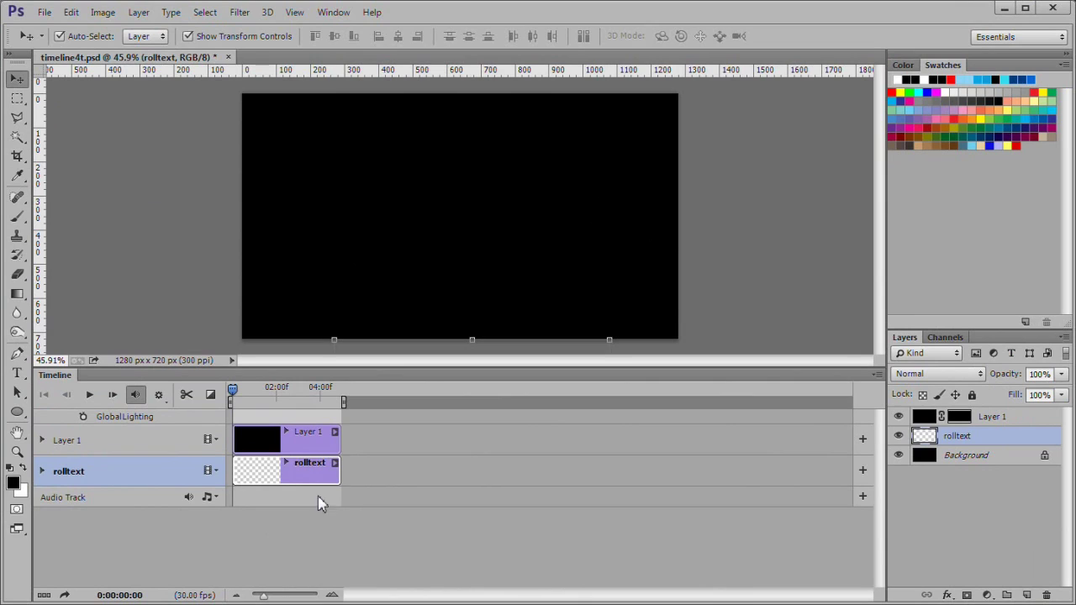
pyautogui.moveTo(340, 443); pyautogui.dragTo(782, 459)
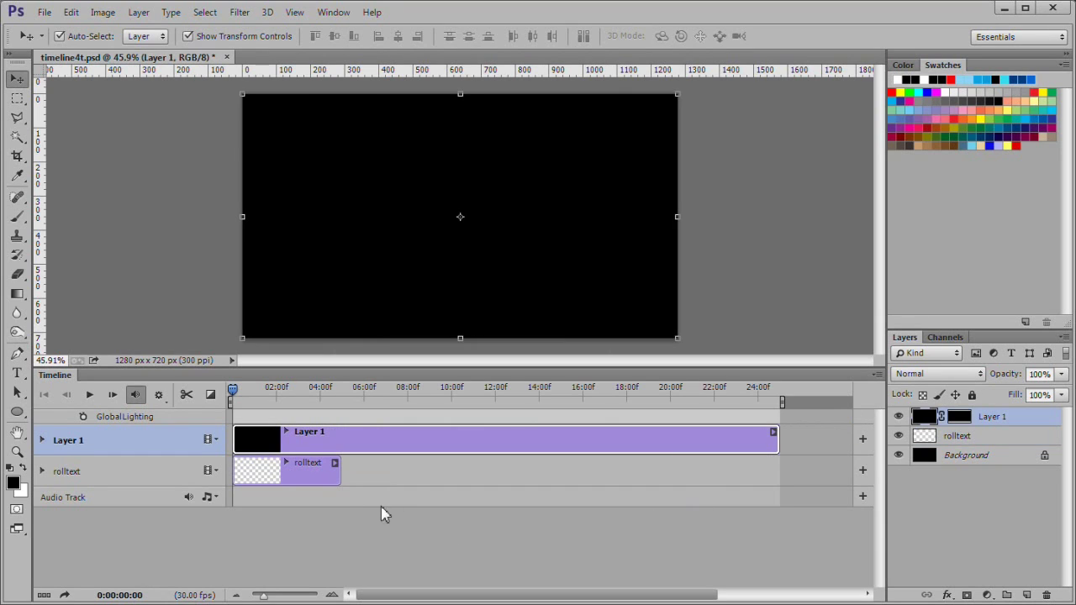
pyautogui.click(335, 478)
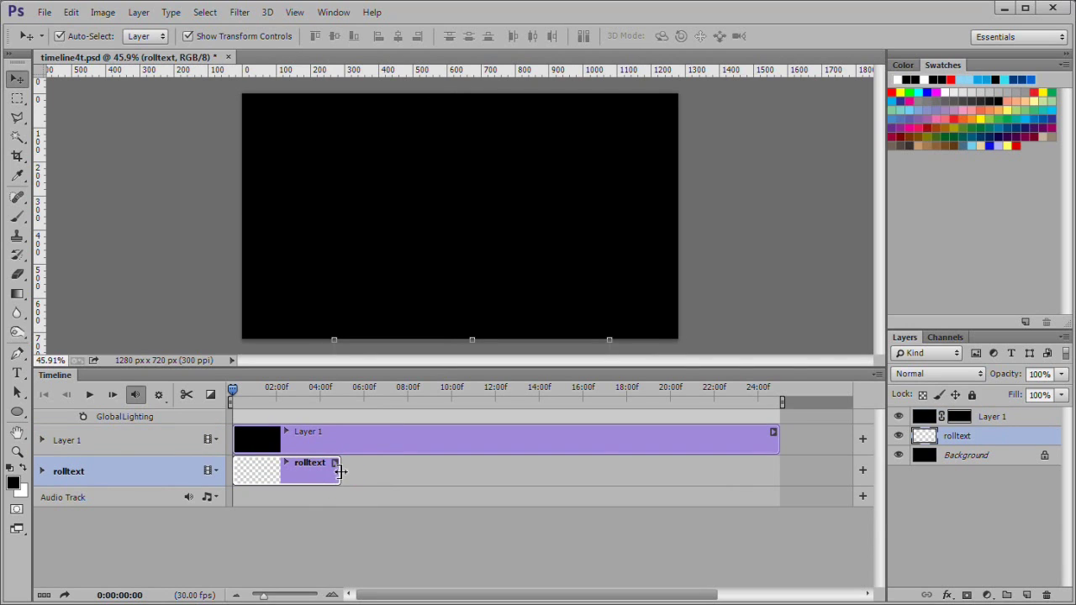
pyautogui.moveTo(340, 471); pyautogui.dragTo(773, 465)
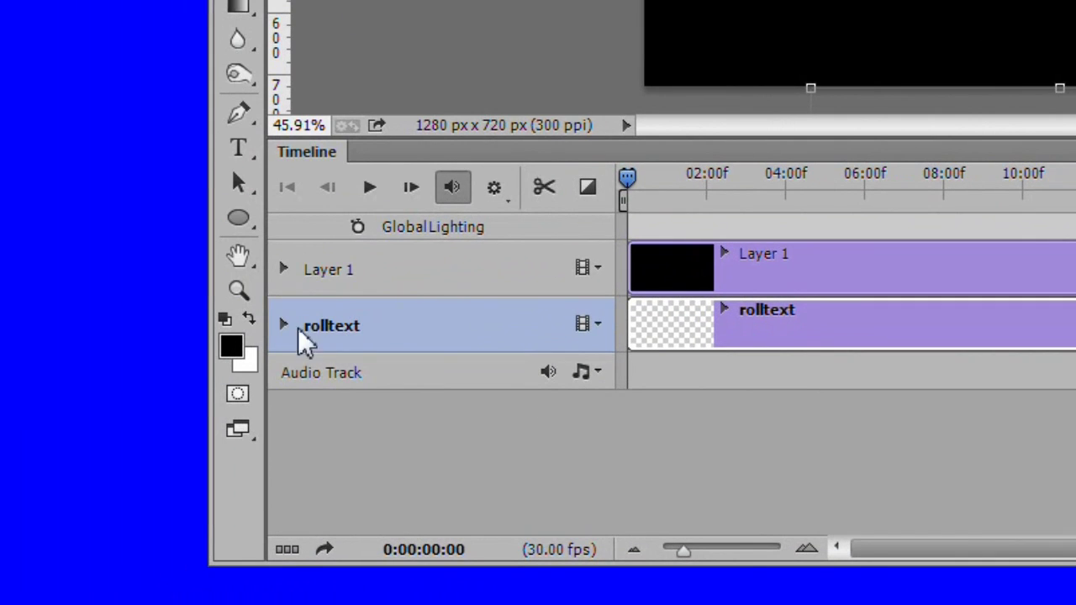
# Step: Set rolltext's first Position keyframe at 0:00 and move the playhead to 20:00
pyautogui.click(284, 326)
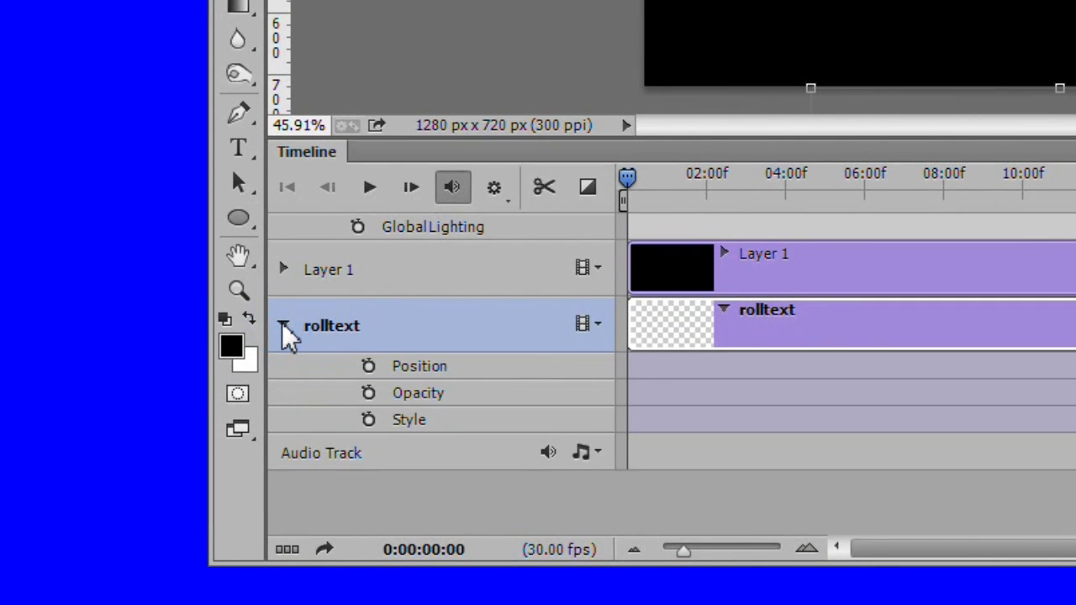
pyautogui.click(367, 367)
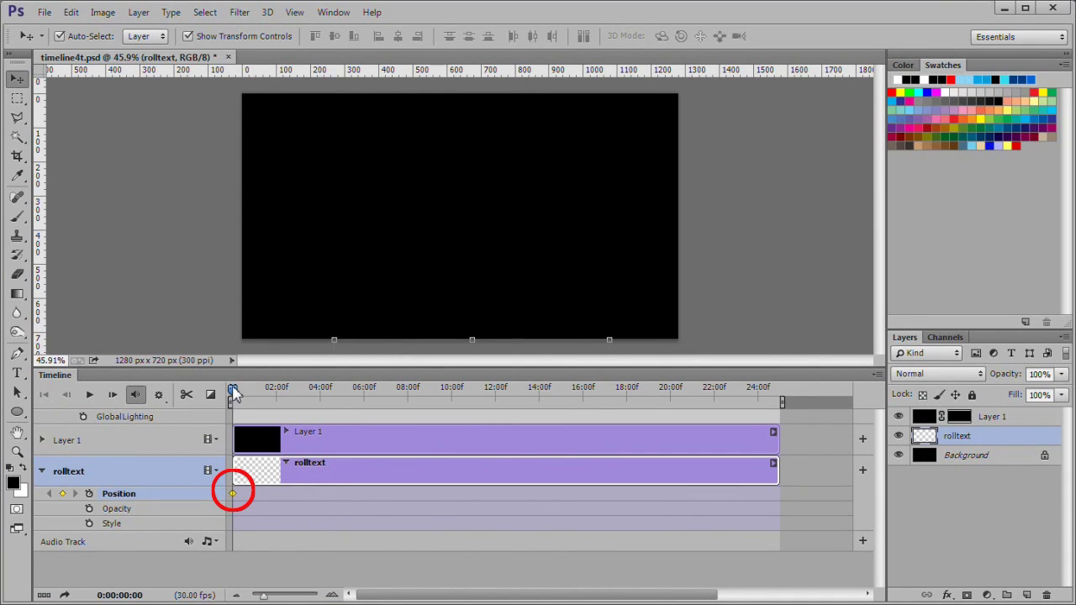
pyautogui.moveTo(233, 389); pyautogui.dragTo(672, 387)
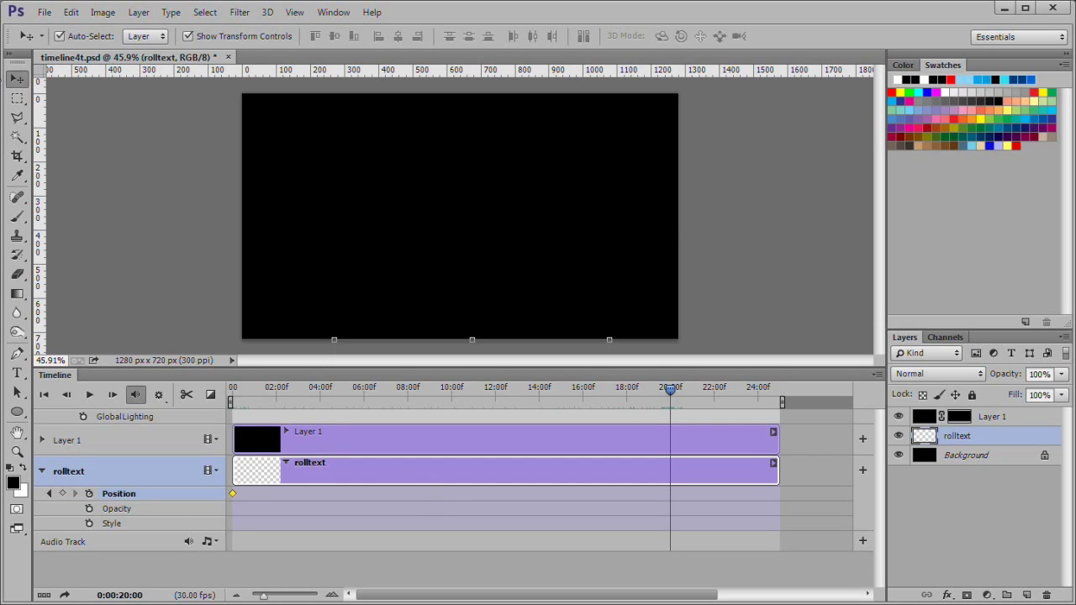
pyautogui.scroll(-5, 594, 182)
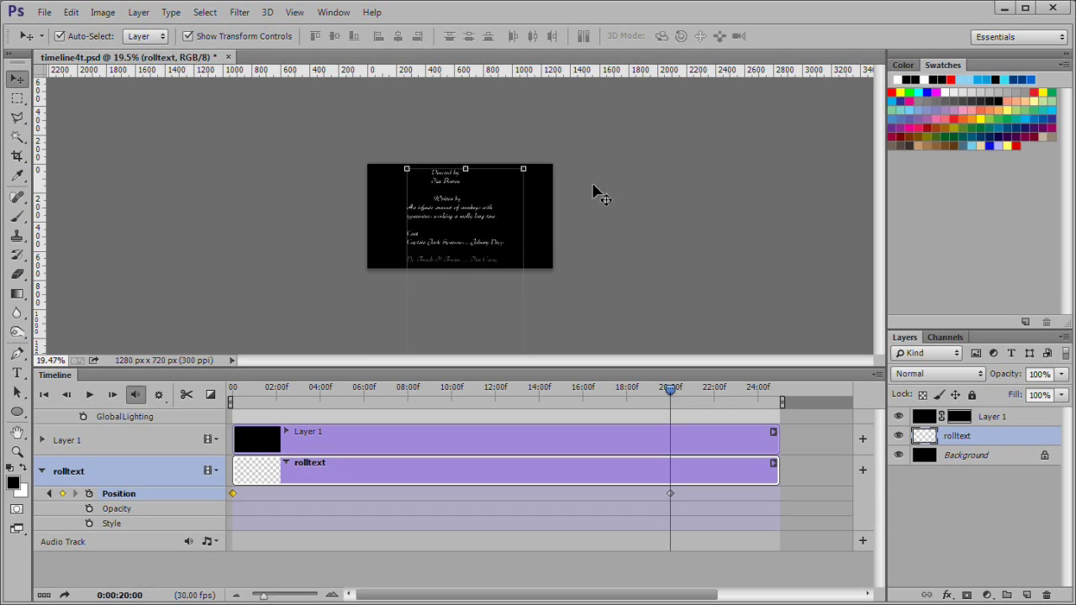
# Step: At 20:00, raise the credits until 'Thanks for Watching' and the logo fill the frame
pyautogui.hotkey('shift', 'Up')
pyautogui.hotkey('shift', 'Up')
pyautogui.hotkey('shift', 'Up')
pyautogui.hotkey('shift', 'Up')
pyautogui.hotkey('shift', 'Up')
pyautogui.hotkey('shift', 'Up')
pyautogui.hotkey('shift', 'Up')
pyautogui.hotkey('shift', 'Up')
pyautogui.hotkey('shift', 'Up')
pyautogui.hotkey('shift', 'Up')
pyautogui.hotkey('shift', 'Up')
pyautogui.hotkey('shift', 'Up')
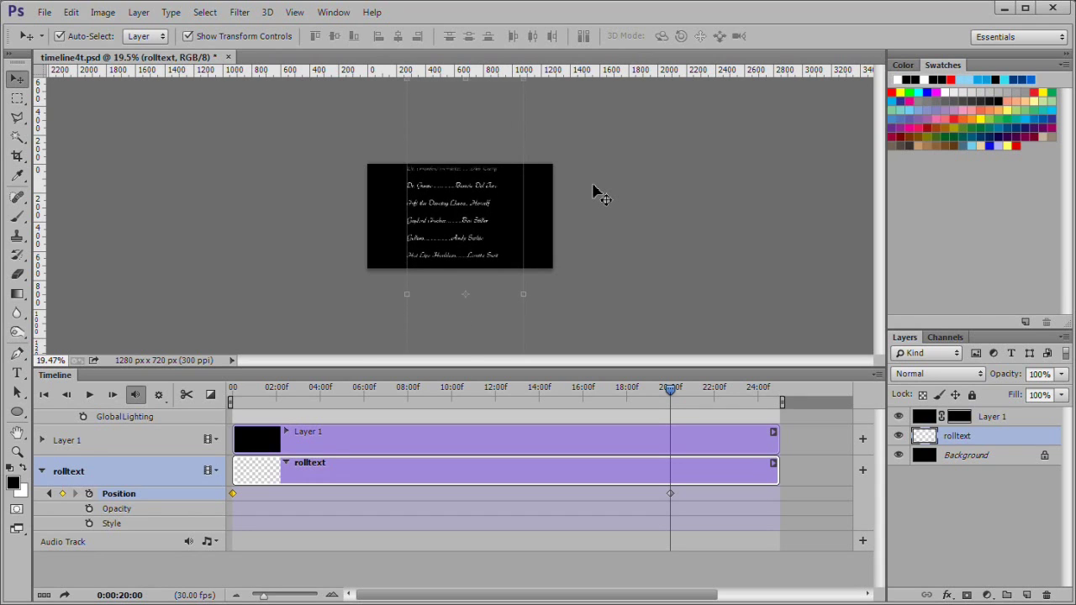
pyautogui.hotkey('shift', 'Up')
pyautogui.hotkey('shift', 'Up')
pyautogui.hotkey('shift', 'Up')
pyautogui.hotkey('shift', 'Up')
pyautogui.hotkey('shift', 'Up')
pyautogui.hotkey('shift', 'Up')
pyautogui.hotkey('shift', 'Up')
pyautogui.hotkey('shift', 'Up')
pyautogui.hotkey('shift', 'Up')
pyautogui.hotkey('shift', 'Up')
pyautogui.hotkey('shift', 'Up')
pyautogui.hotkey('shift', 'Up')
pyautogui.hotkey('shift', 'Up')
pyautogui.hotkey('shift', 'Up')
pyautogui.hotkey('shift', 'Up')
pyautogui.hotkey('shift', 'Up')
pyautogui.hotkey('shift', 'Up')
pyautogui.hotkey('shift', 'Up')
pyautogui.hotkey('shift', 'Up')
pyautogui.hotkey('shift', 'Up')
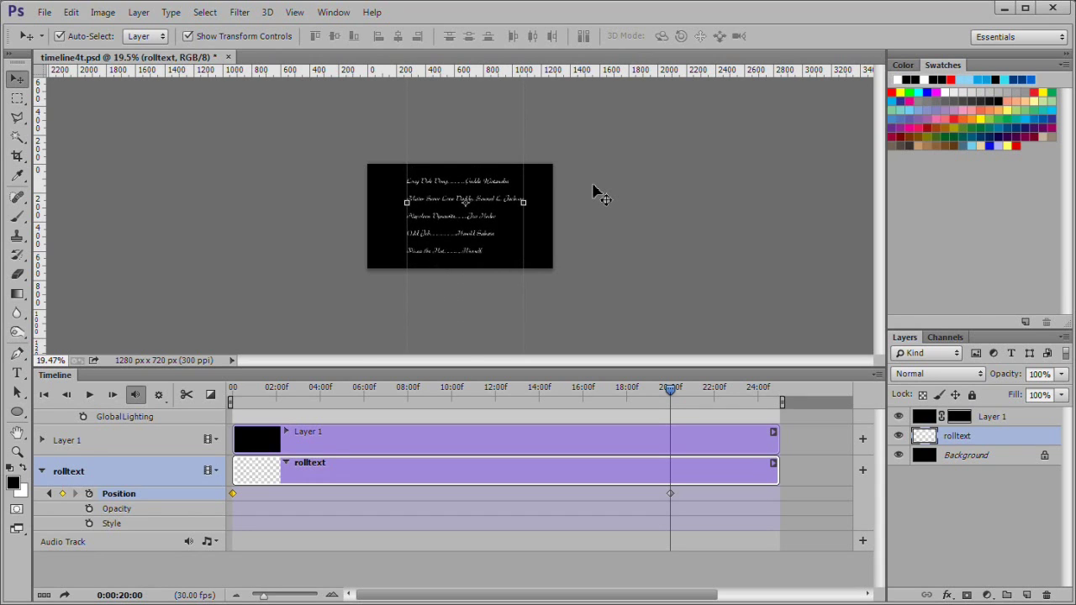
pyautogui.hotkey('shift', 'Up')
pyautogui.hotkey('shift', 'Up')
pyautogui.hotkey('shift', 'Up')
pyautogui.hotkey('shift', 'Up')
pyautogui.hotkey('shift', 'Up')
pyautogui.hotkey('shift', 'Up')
pyautogui.hotkey('shift', 'Up')
pyautogui.hotkey('shift', 'Up')
pyautogui.hotkey('shift', 'Up')
pyautogui.hotkey('shift', 'Up')
pyautogui.hotkey('shift', 'Up')
pyautogui.hotkey('shift', 'Up')
pyautogui.hotkey('shift', 'Up')
pyautogui.hotkey('shift', 'Up')
pyautogui.hotkey('shift', 'Up')
pyautogui.hotkey('shift', 'Up')
pyautogui.hotkey('shift', 'Up')
pyautogui.hotkey('shift', 'Up')
pyautogui.hotkey('shift', 'Up')
pyautogui.hotkey('shift', 'Up')
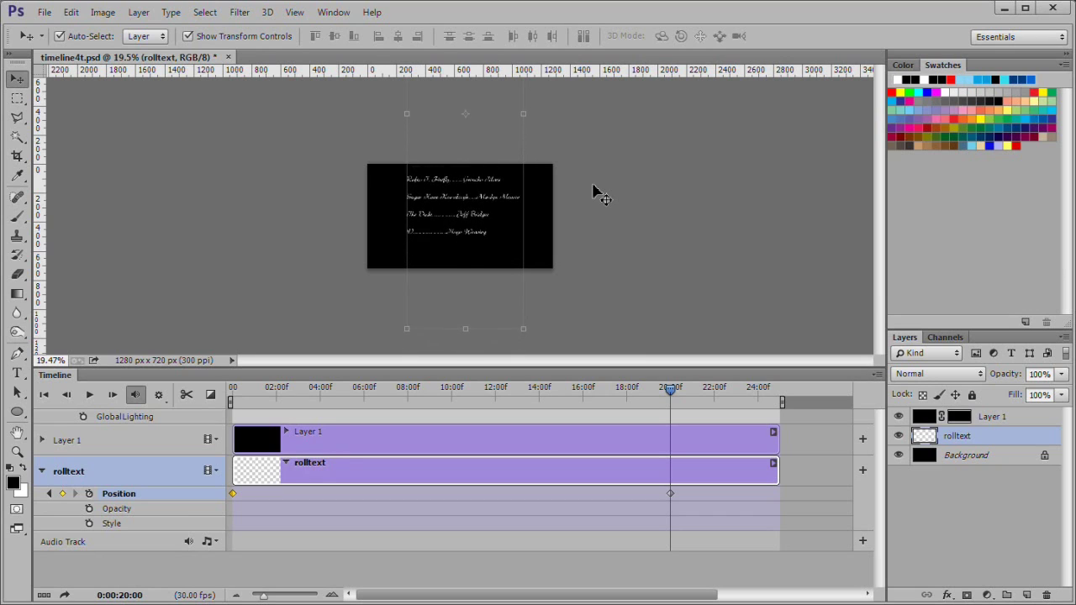
pyautogui.hotkey('shift', 'Up')
pyautogui.hotkey('shift', 'Up')
pyautogui.hotkey('shift', 'Up')
pyautogui.hotkey('shift', 'Up')
pyautogui.hotkey('shift', 'Up')
pyautogui.hotkey('shift', 'Up')
pyautogui.hotkey('shift', 'Up')
pyautogui.hotkey('shift', 'Up')
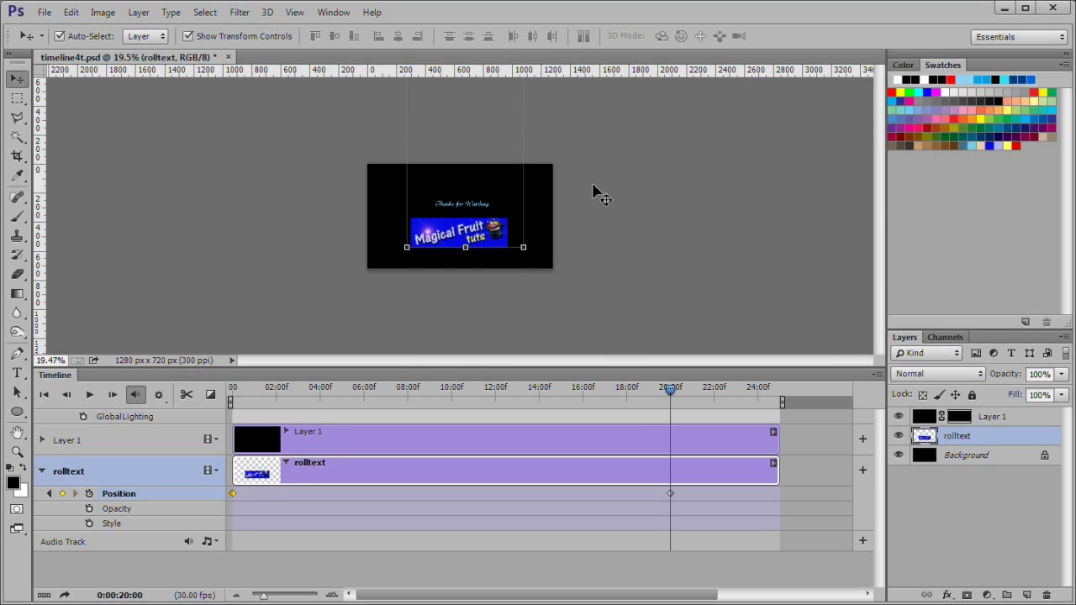
pyautogui.scroll(5, 655, 235)
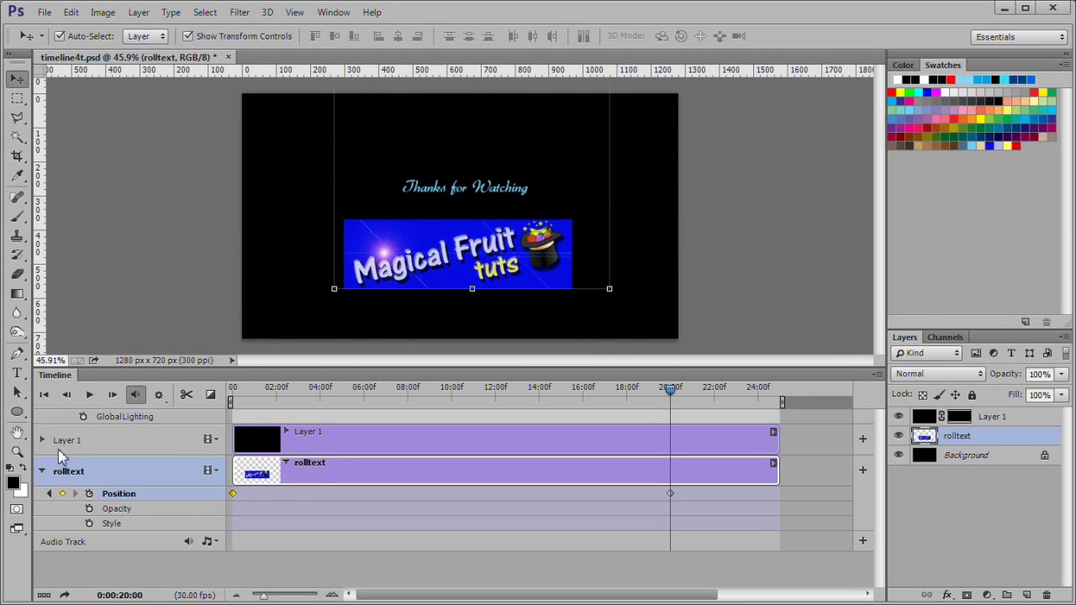
pyautogui.click(17, 432)
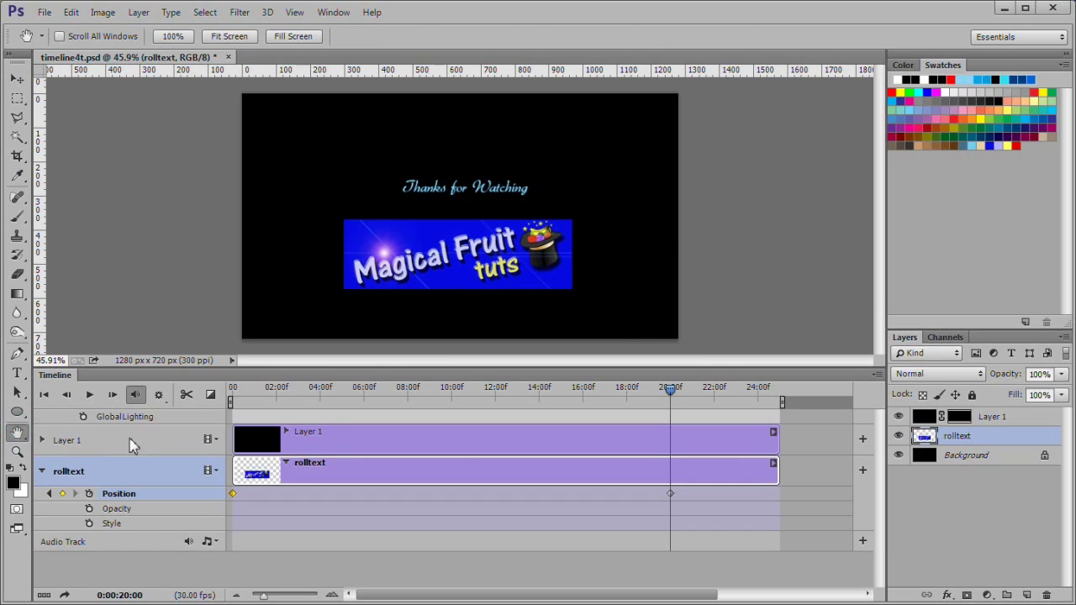
# Step: Play the credit roll from the black first frame through to the title and logo at 25:00
pyautogui.click(44, 395)
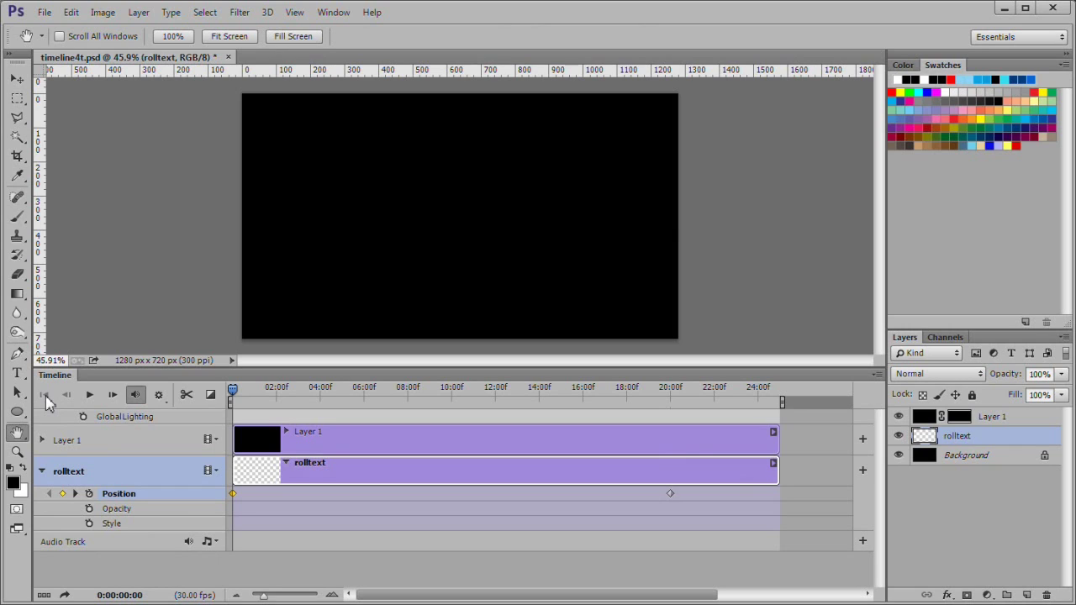
pyautogui.click(90, 395)
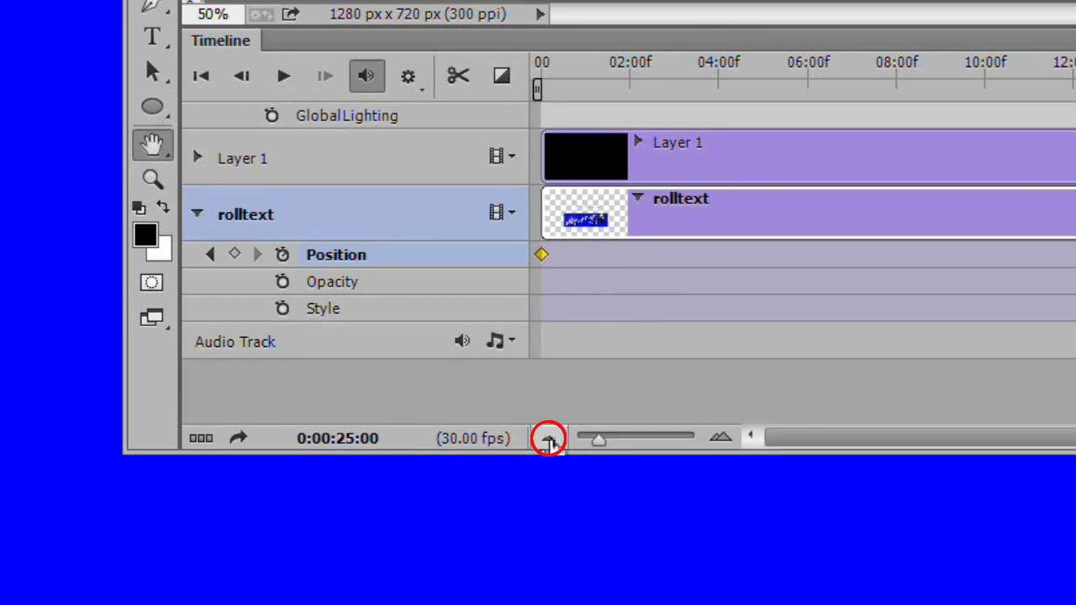
# Step: Stretch the Layer 1 and rolltext clips to 30:00 and move the end Position keyframe to 25:00
pyautogui.click(548, 439)
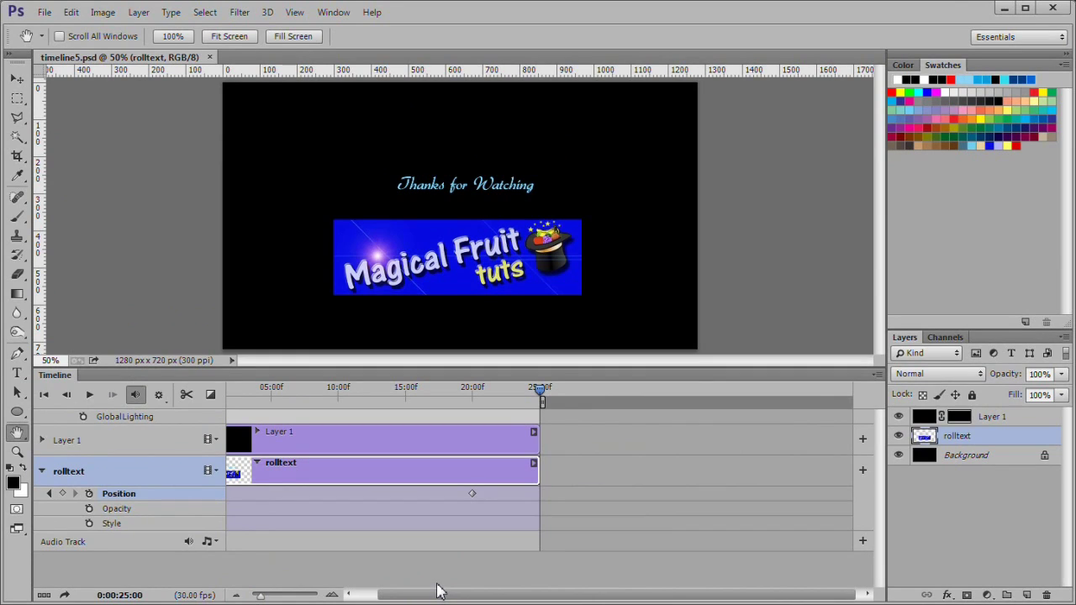
pyautogui.moveTo(537, 436); pyautogui.dragTo(605, 437)
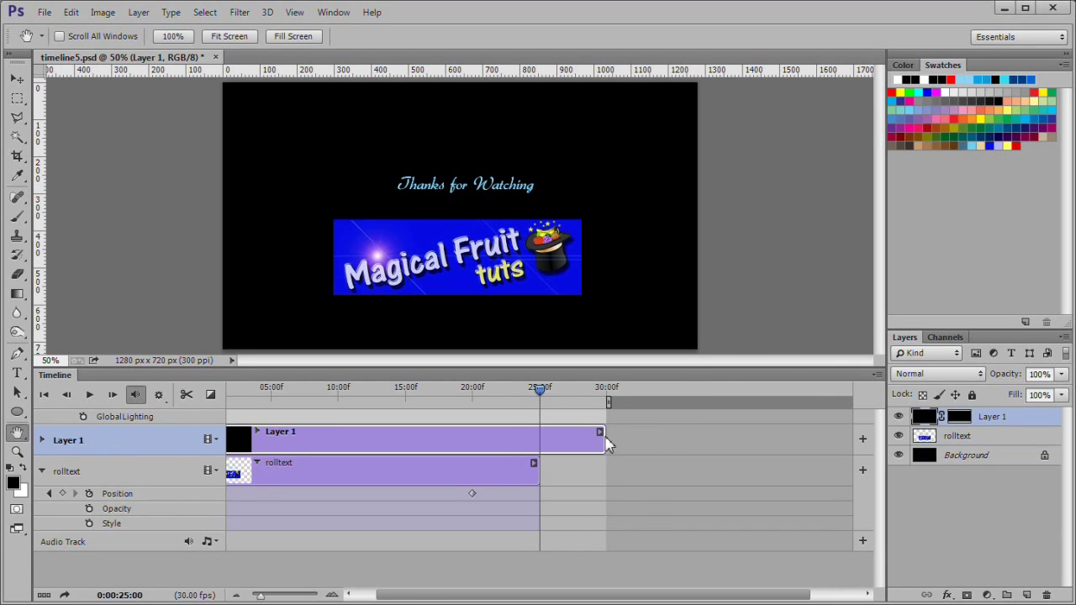
pyautogui.click(523, 474)
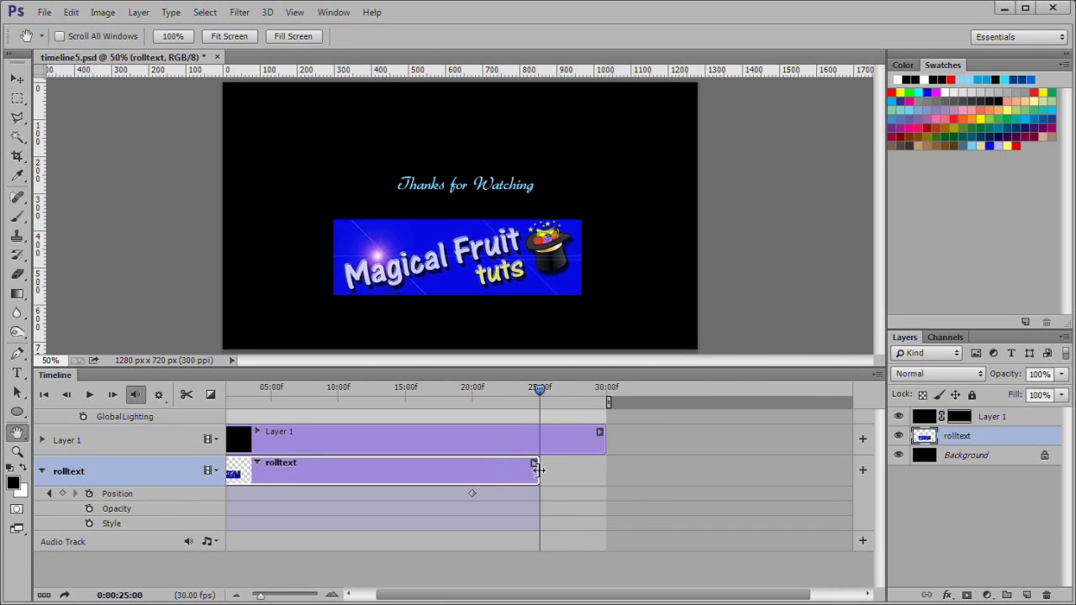
pyautogui.moveTo(538, 470); pyautogui.dragTo(603, 470)
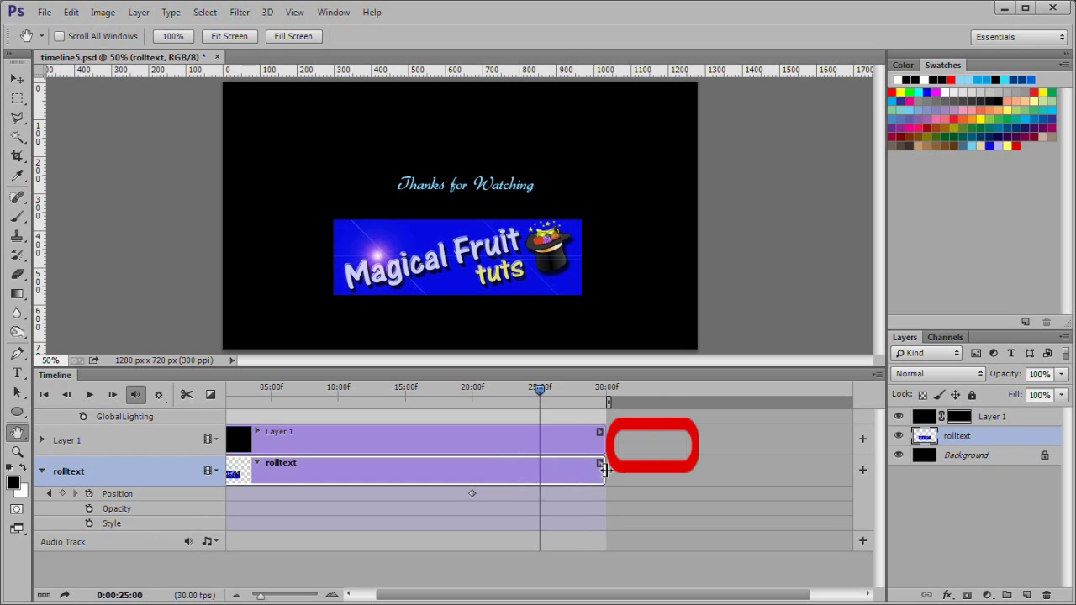
pyautogui.click(510, 438)
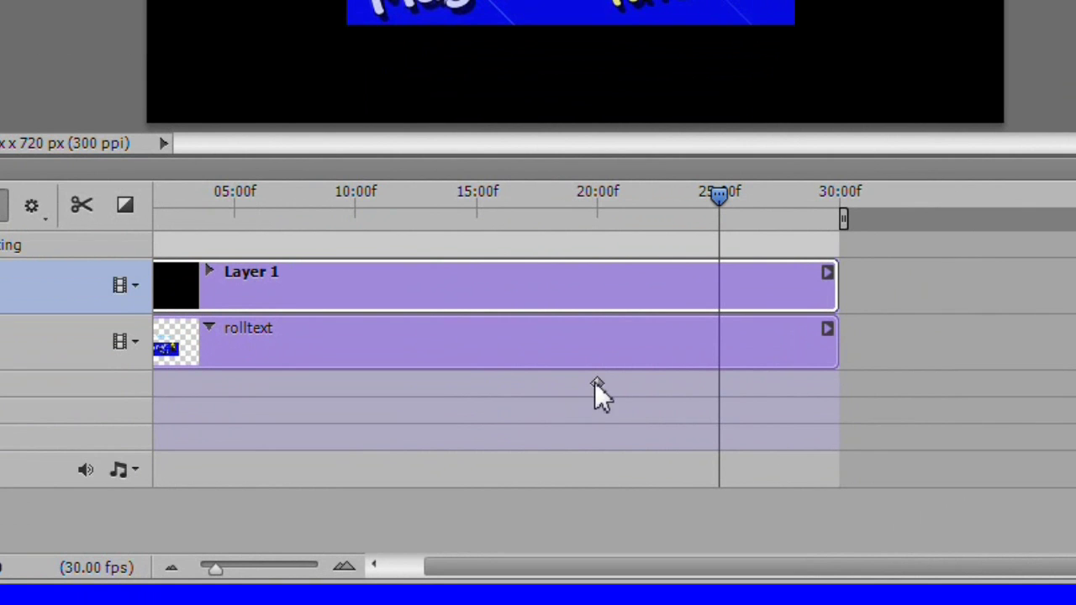
pyautogui.moveTo(597, 381); pyautogui.dragTo(711, 381)
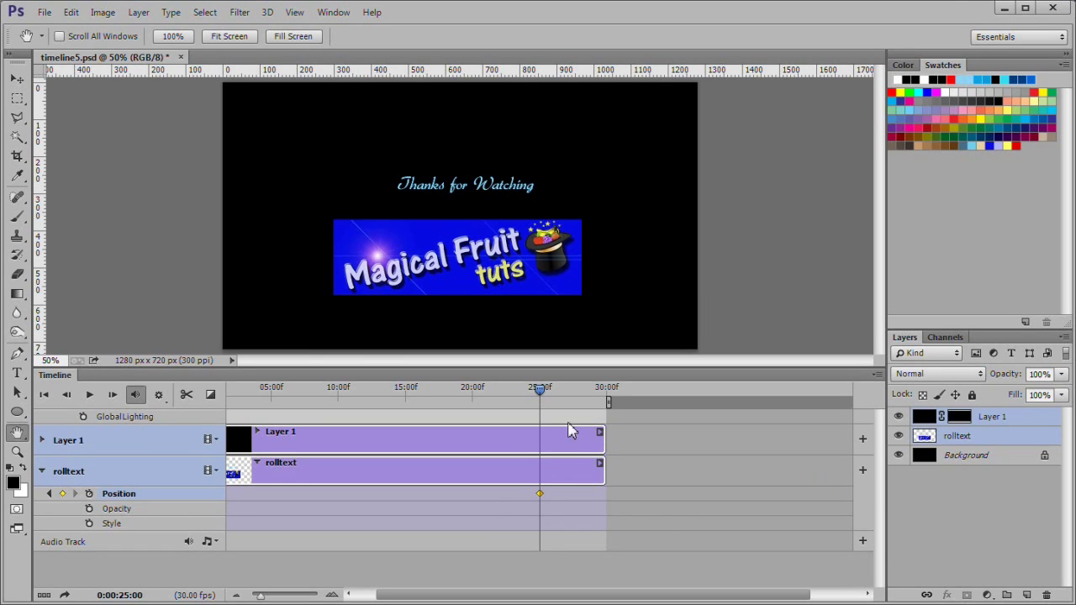
# Step: Replay the revised animation from the first frame, confirming the title and logo hold at the end
pyautogui.click(44, 395)
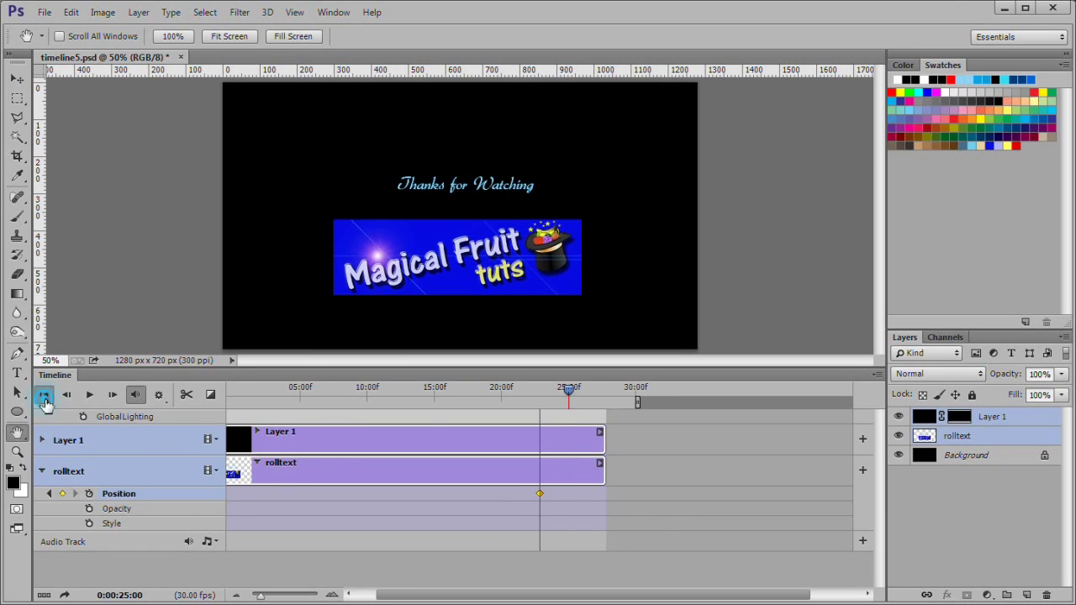
pyautogui.click(90, 395)
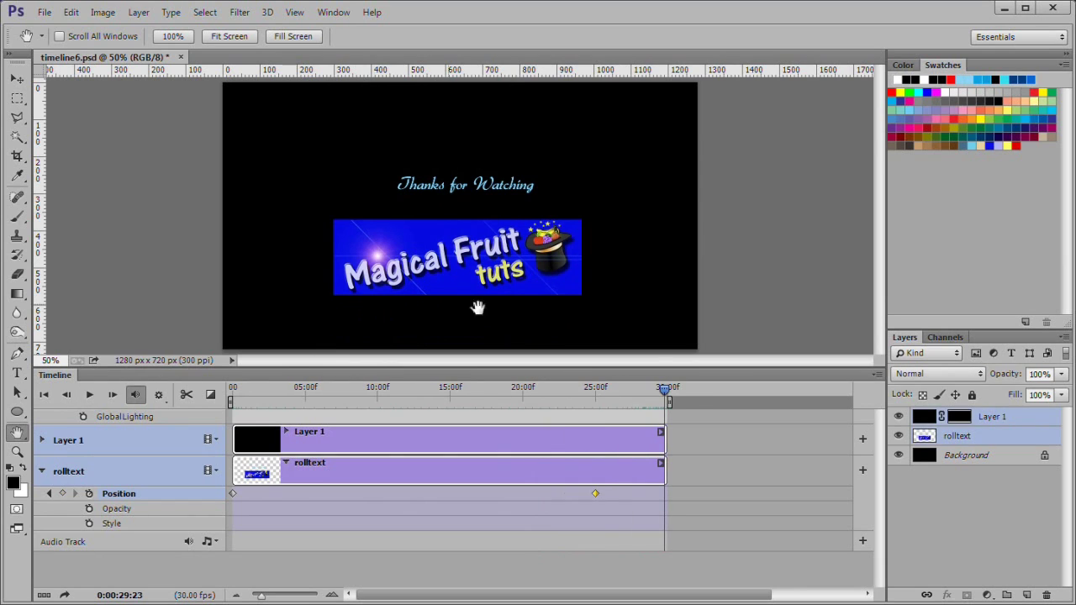
pyautogui.click(876, 376)
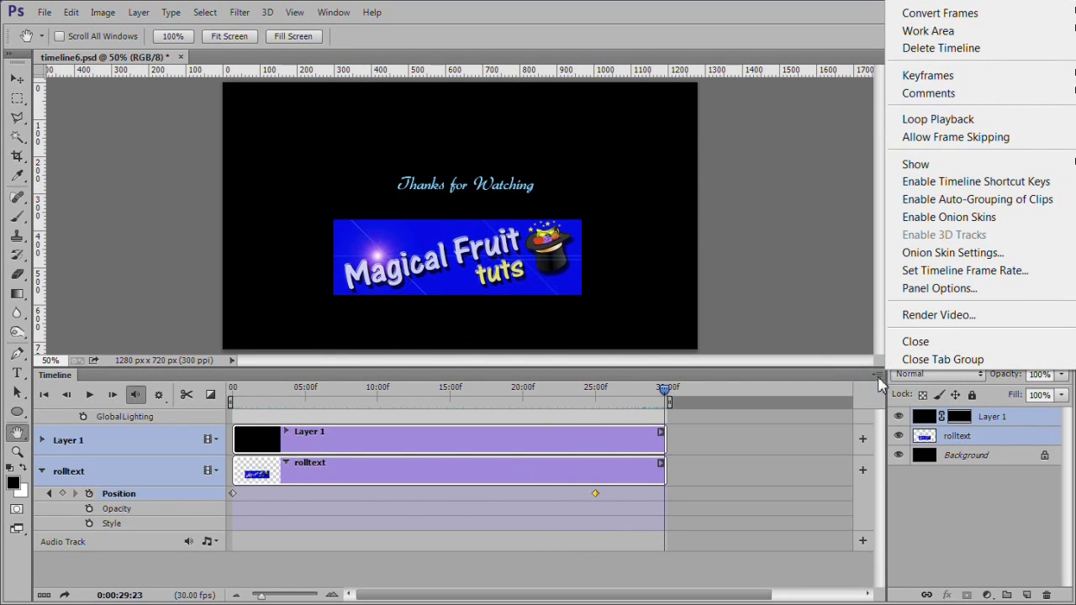
# Step: Keep the timeline frame rate at 30 fps in Set Timeline Frame Rate
pyautogui.click(1001, 278)
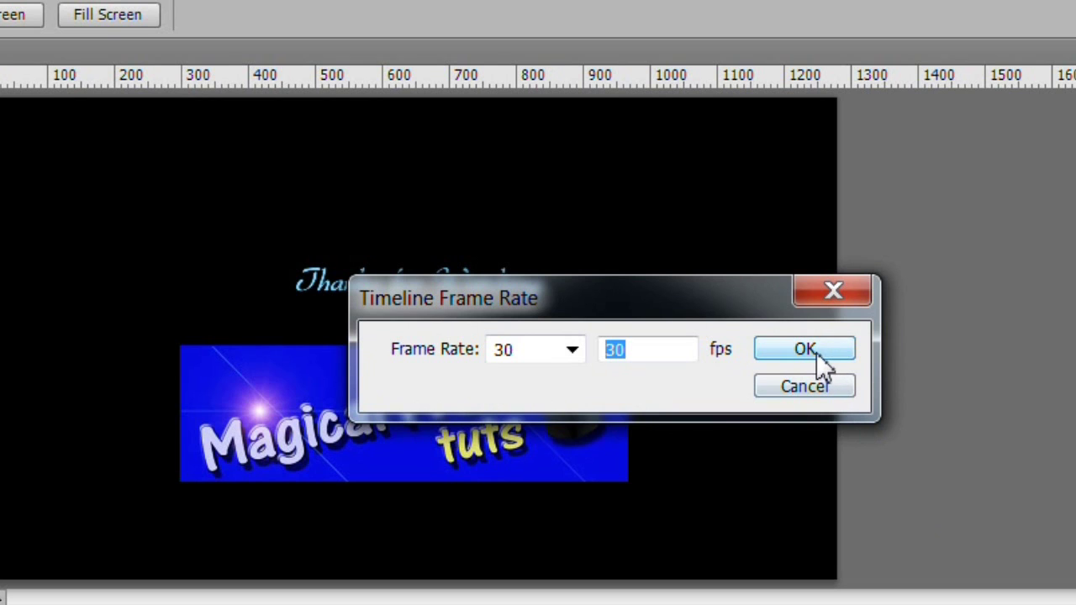
pyautogui.click(805, 350)
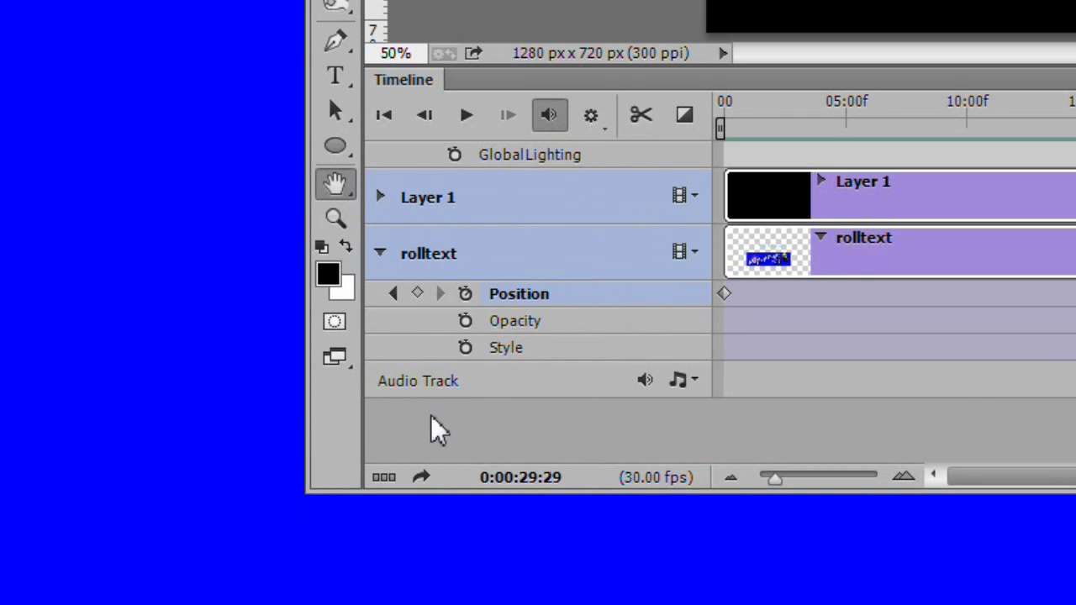
# Step: Render Credit Roll.mp4 as H.264 at 1280×720, 30 fps, frames 0–899
pyautogui.click(421, 477)
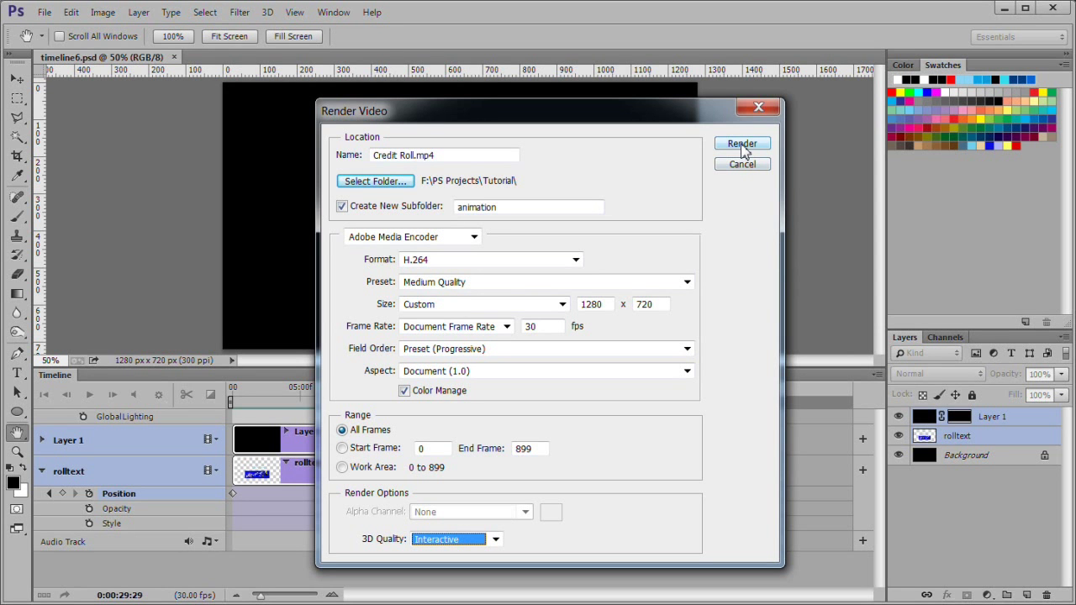
pyautogui.click(742, 145)
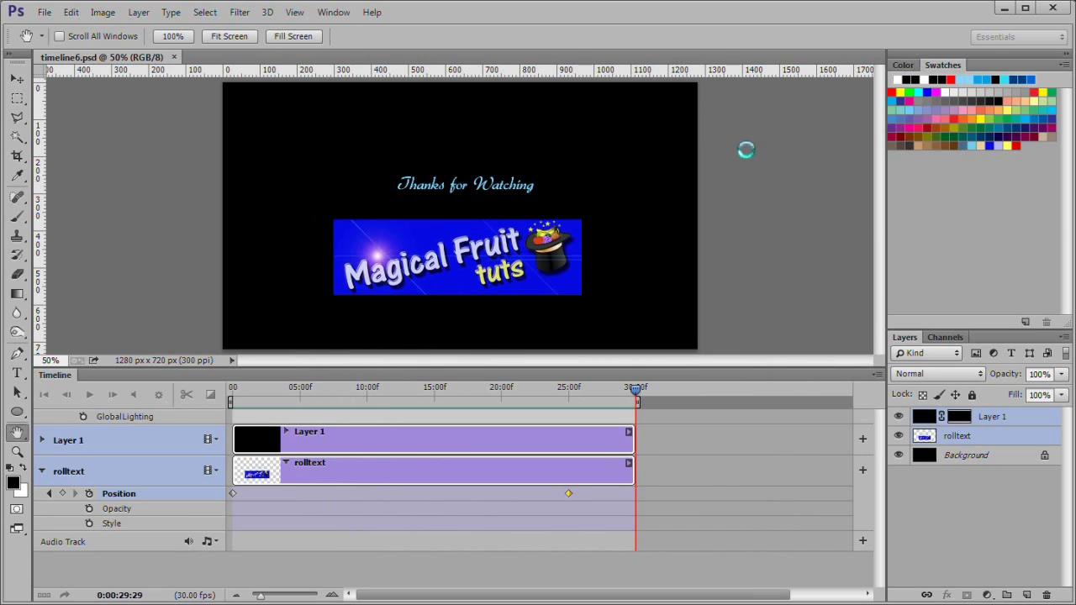